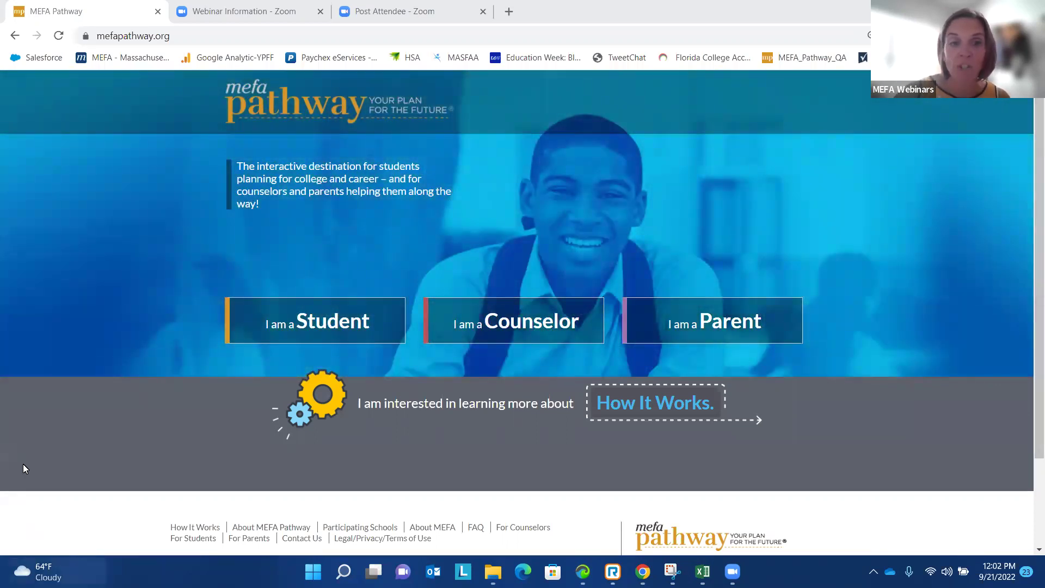
# Step: Go to the student login page and open the registration form for first-time users
pyautogui.click(326, 325)
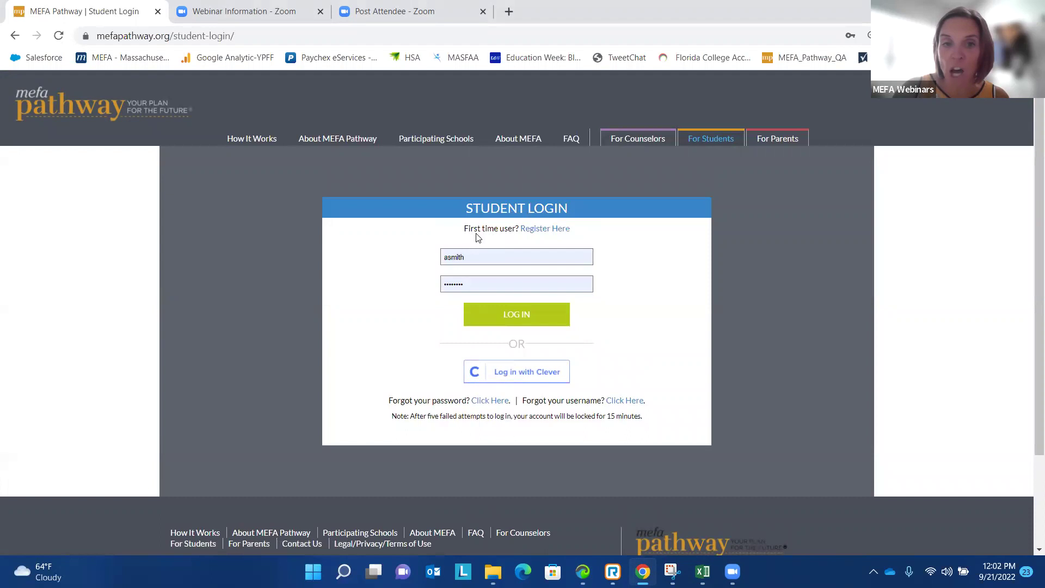
pyautogui.click(536, 233)
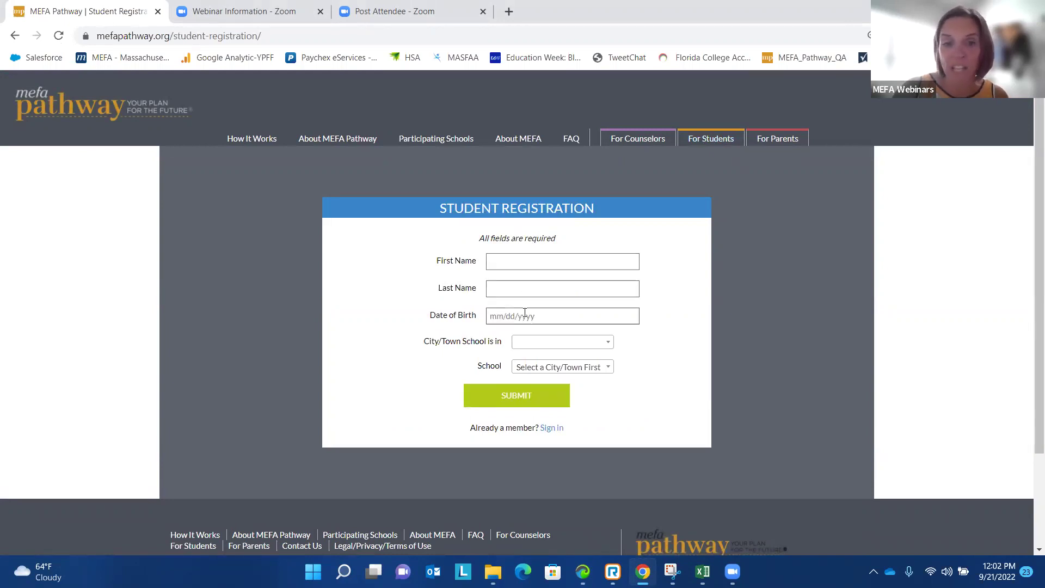
# Step: Choose Acton as the city/town of the school and look through the schools offered there
pyautogui.click(537, 344)
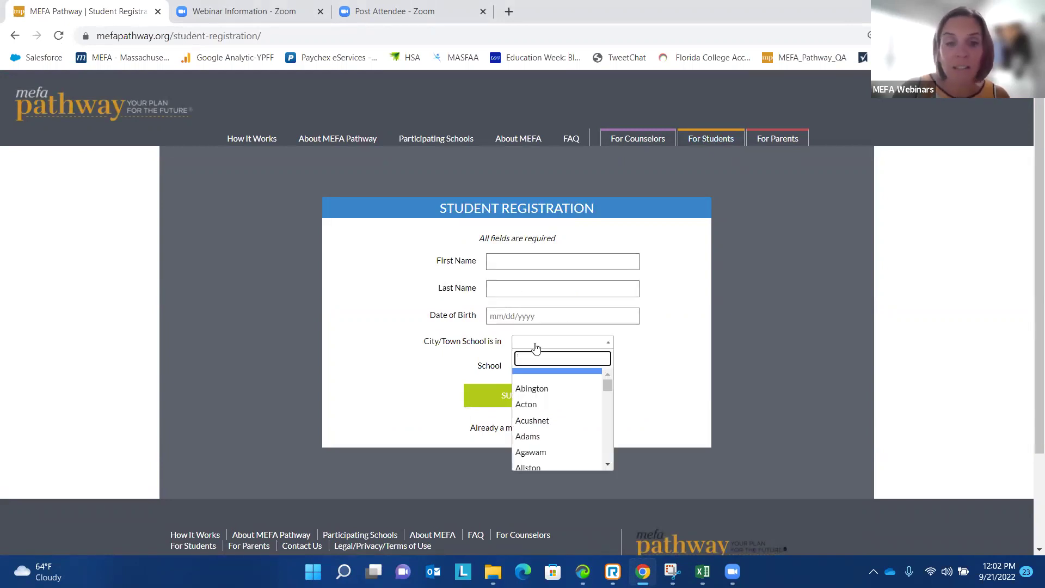
pyautogui.click(549, 406)
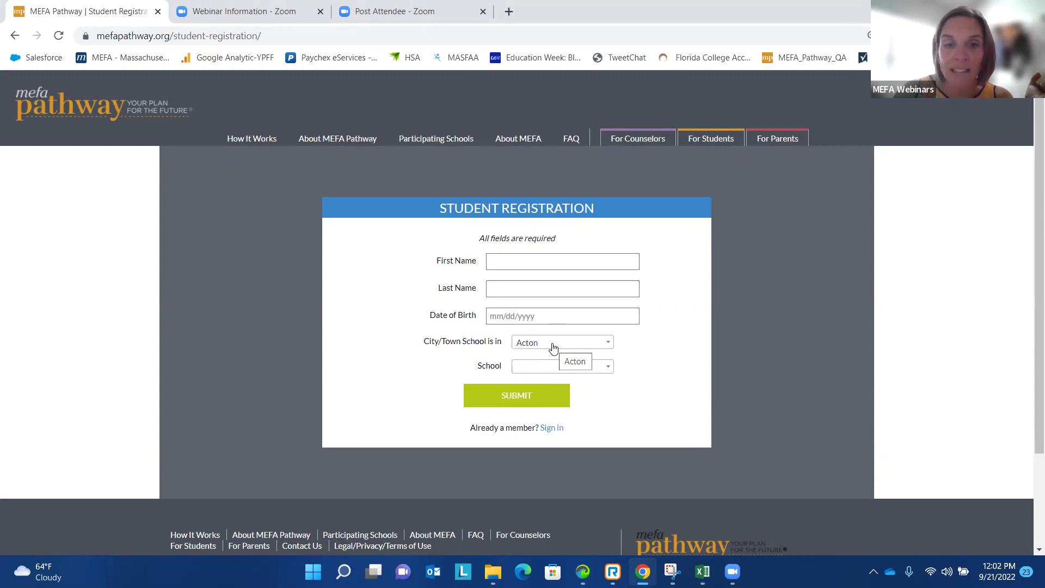
pyautogui.click(553, 368)
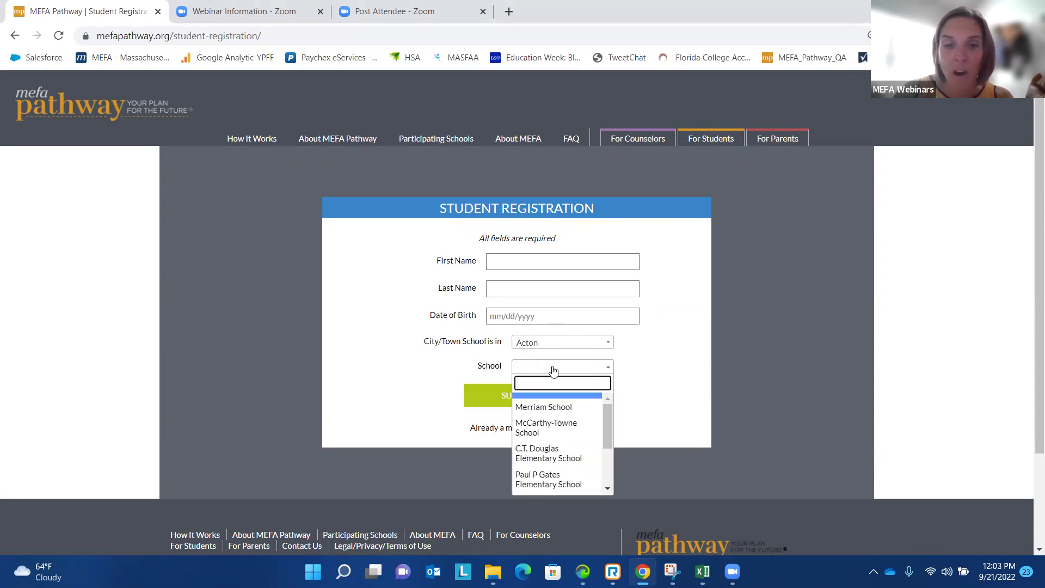
pyautogui.scroll(-3, 603, 434)
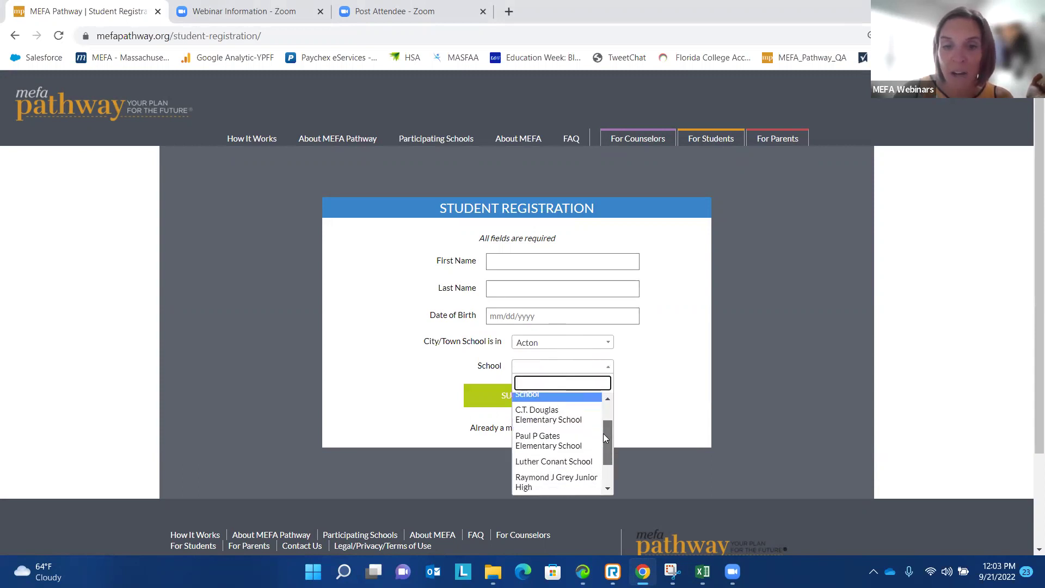
pyautogui.scroll(3, 604, 430)
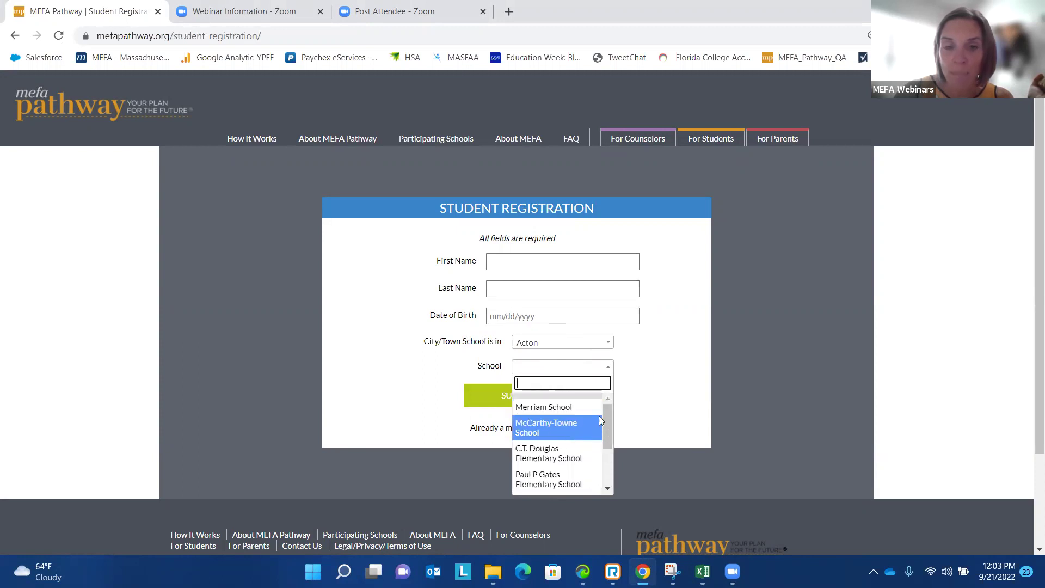
pyautogui.click(647, 387)
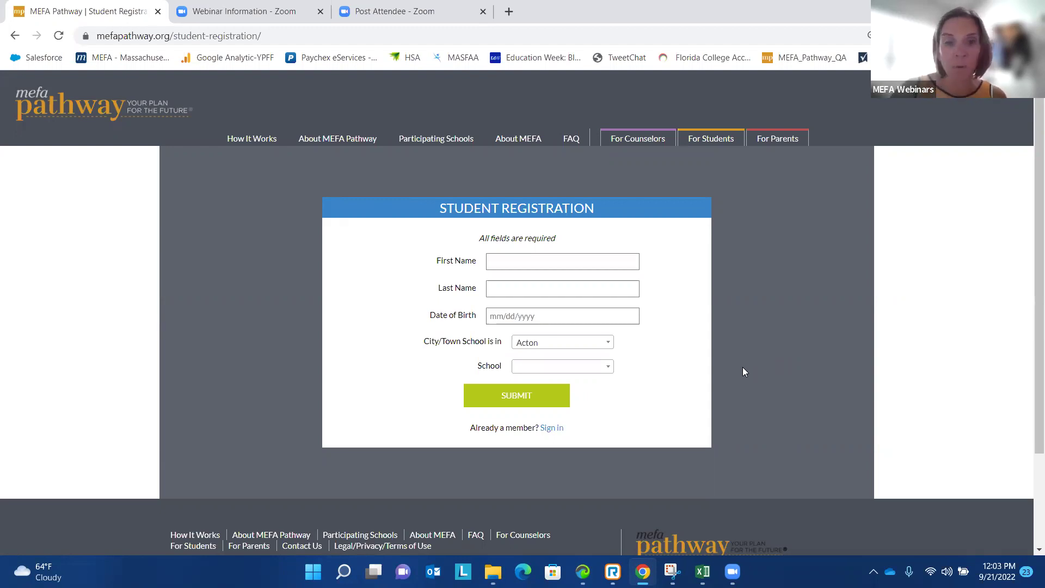
# Step: Go to the sign-in form for existing members, log in with the prefilled student credentials and look over the dashboard
pyautogui.click(551, 429)
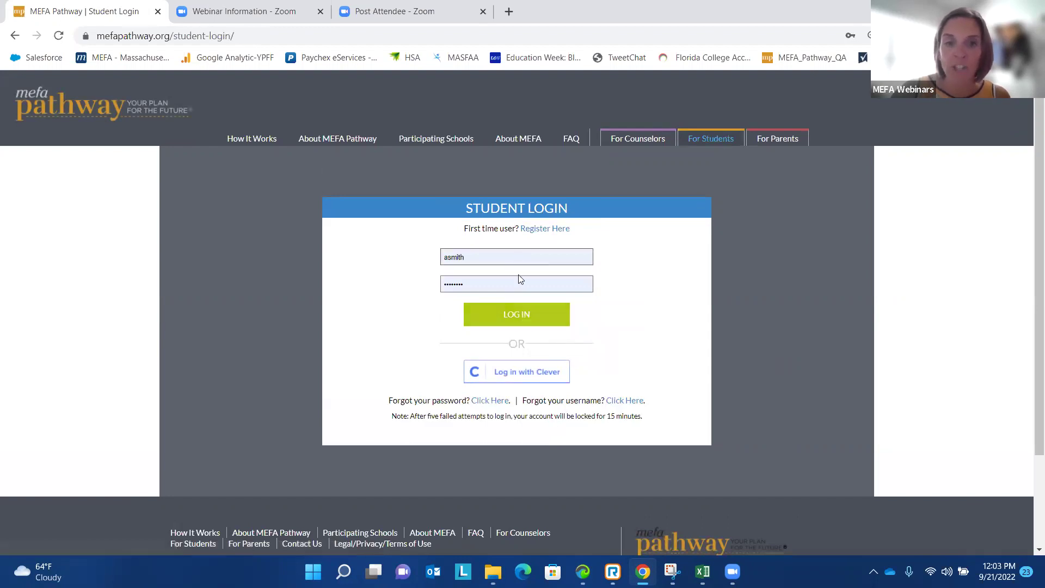
pyautogui.click(514, 318)
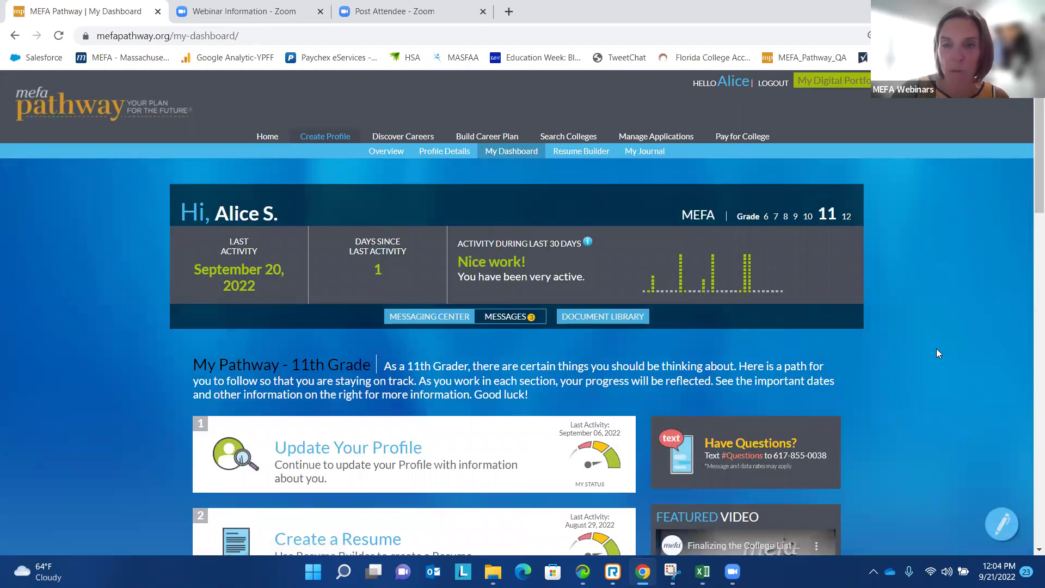
pyautogui.scroll(-1, 936, 348)
pyautogui.scroll(1, 929, 353)
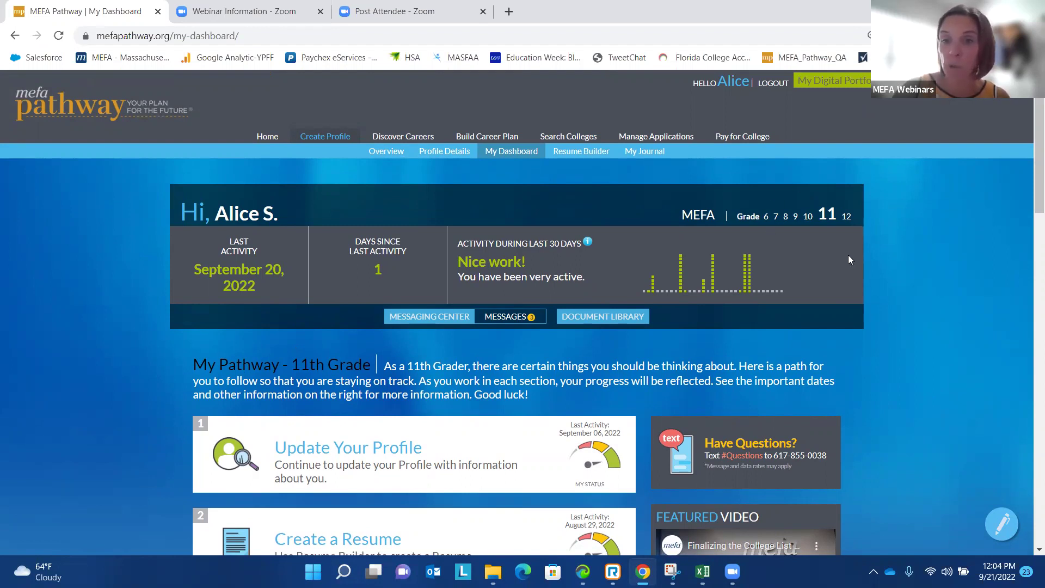
pyautogui.scroll(-2, 850, 259)
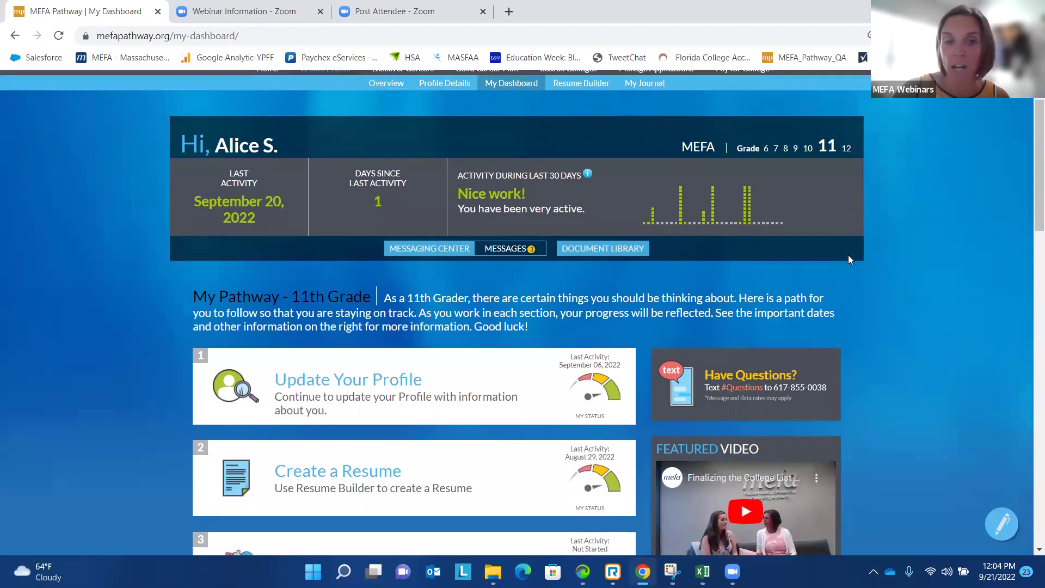
pyautogui.scroll(1, 849, 259)
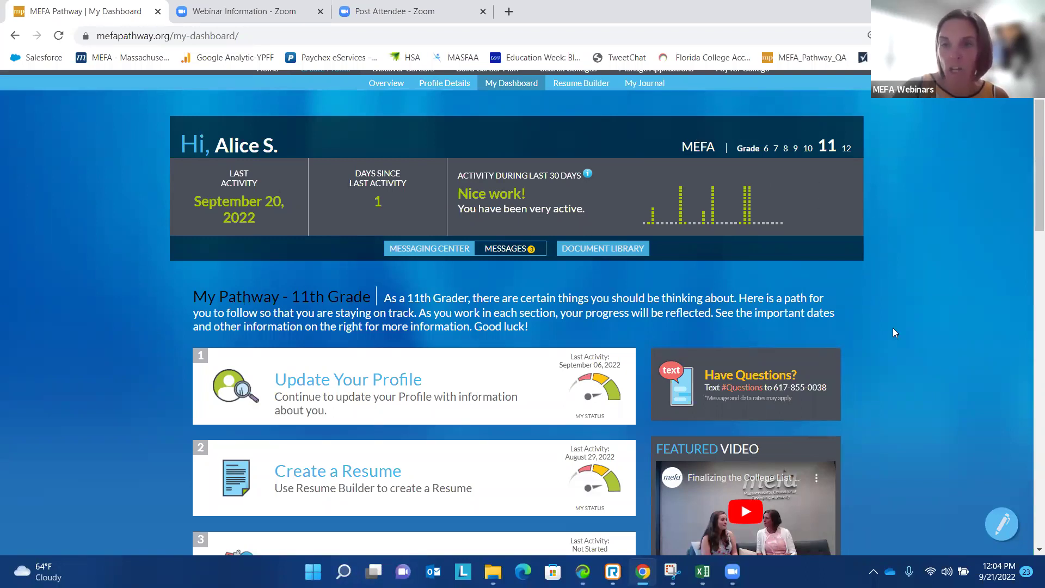
pyautogui.scroll(1, 894, 332)
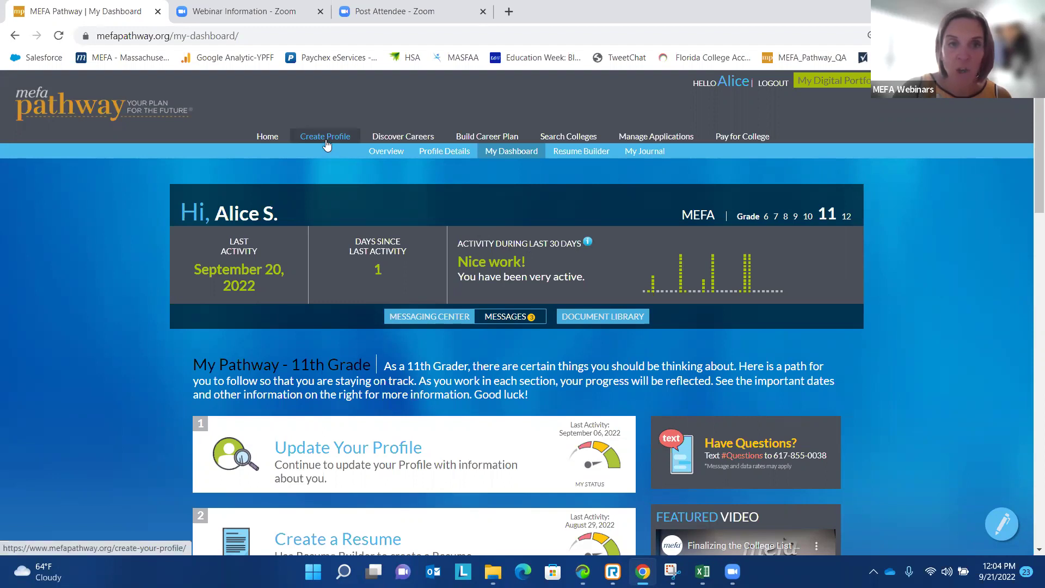
# Step: Open the student's profile details and review the personal information
pyautogui.click(444, 156)
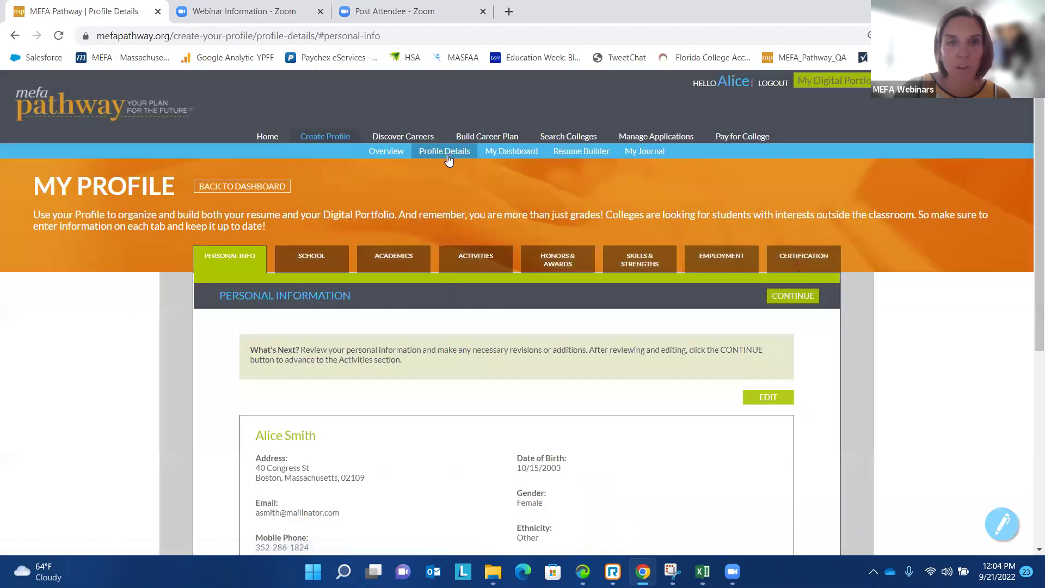
pyautogui.scroll(-2, 762, 348)
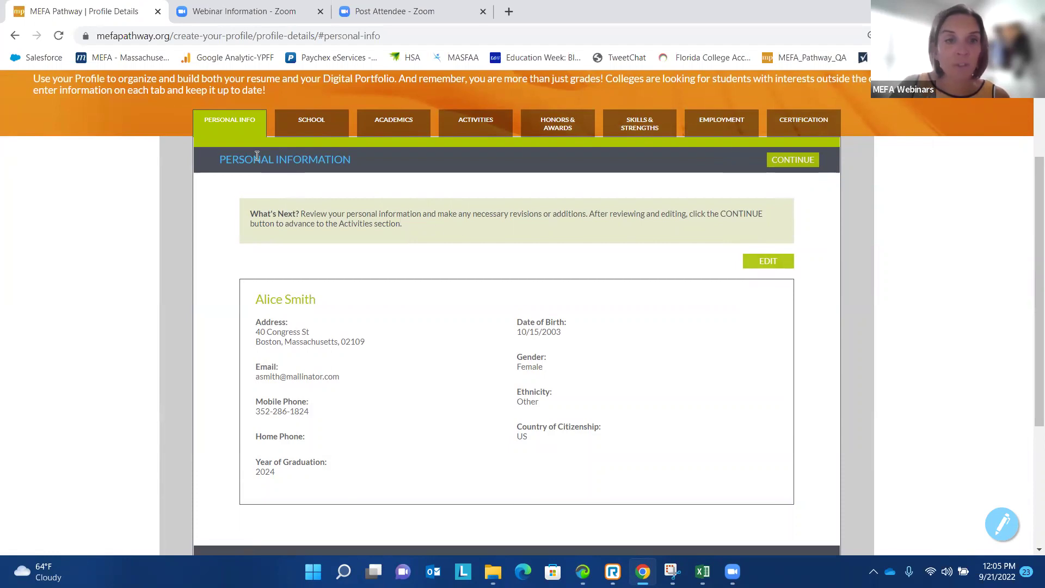
pyautogui.scroll(-1, 441, 309)
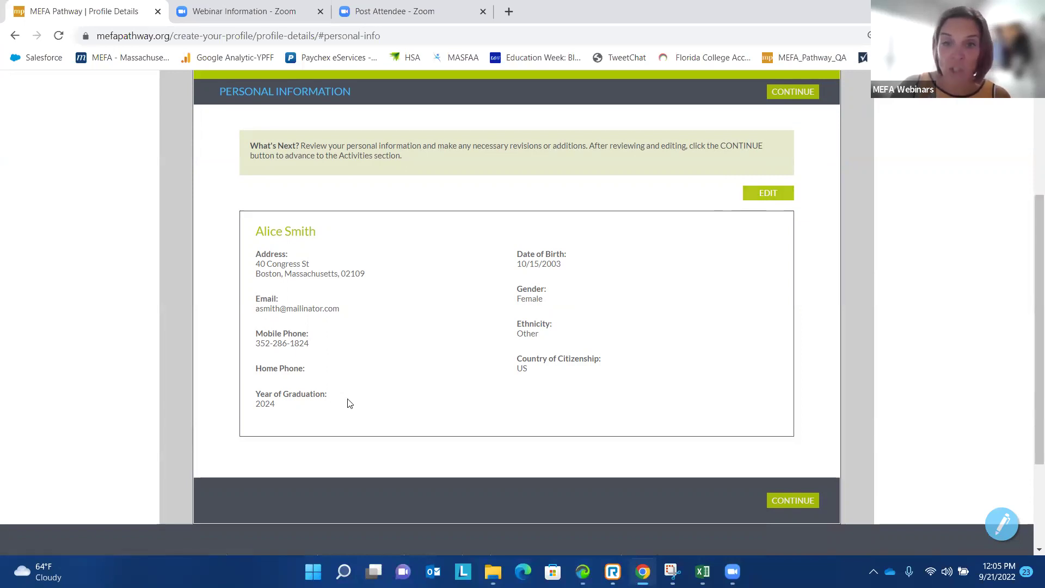
pyautogui.scroll(1, 348, 404)
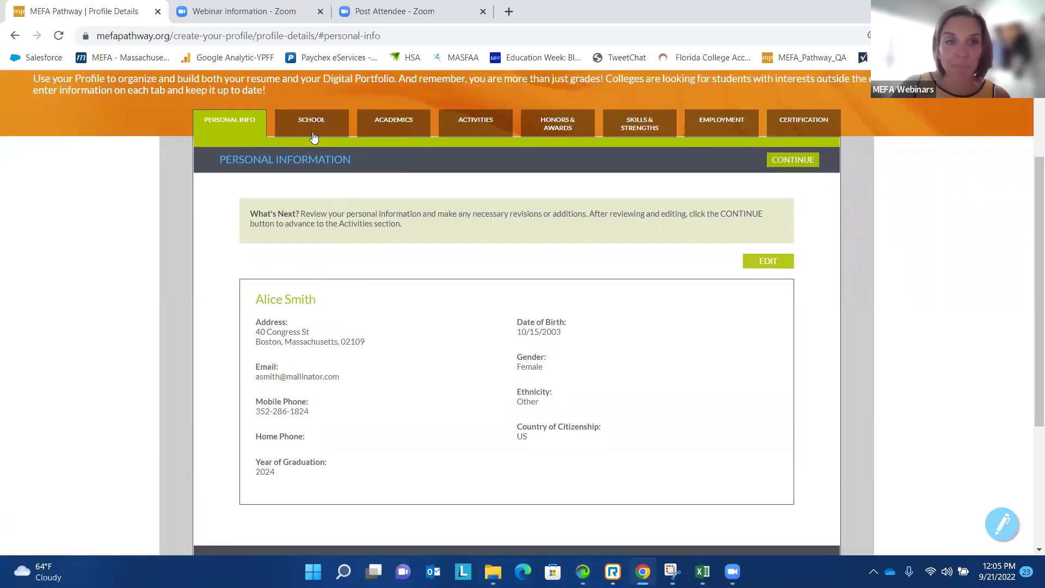
# Step: Open the School section of the profile and review the current school, previously attended schools and college coursework
pyautogui.click(310, 123)
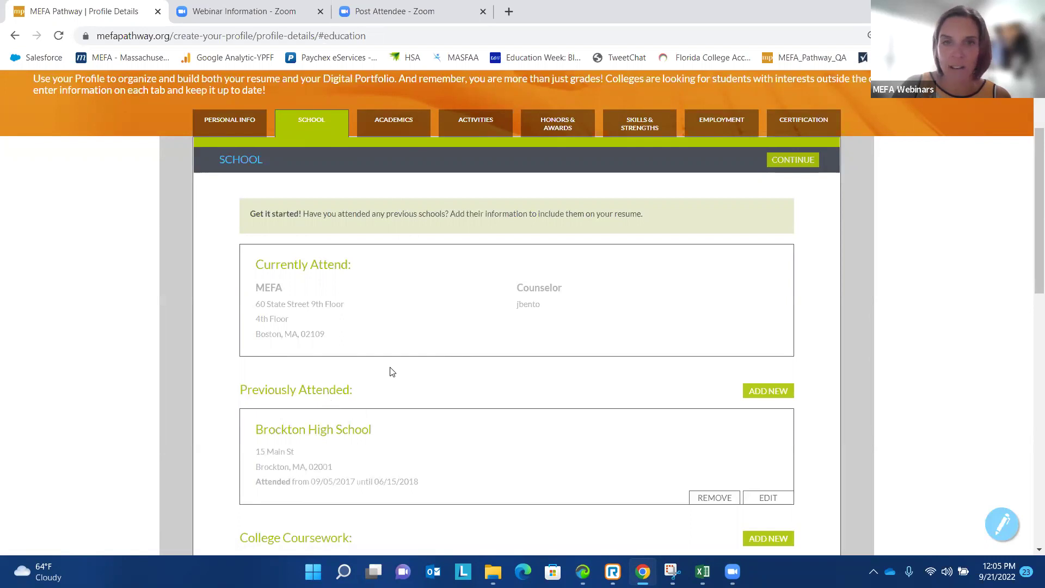
pyautogui.scroll(-2, 392, 372)
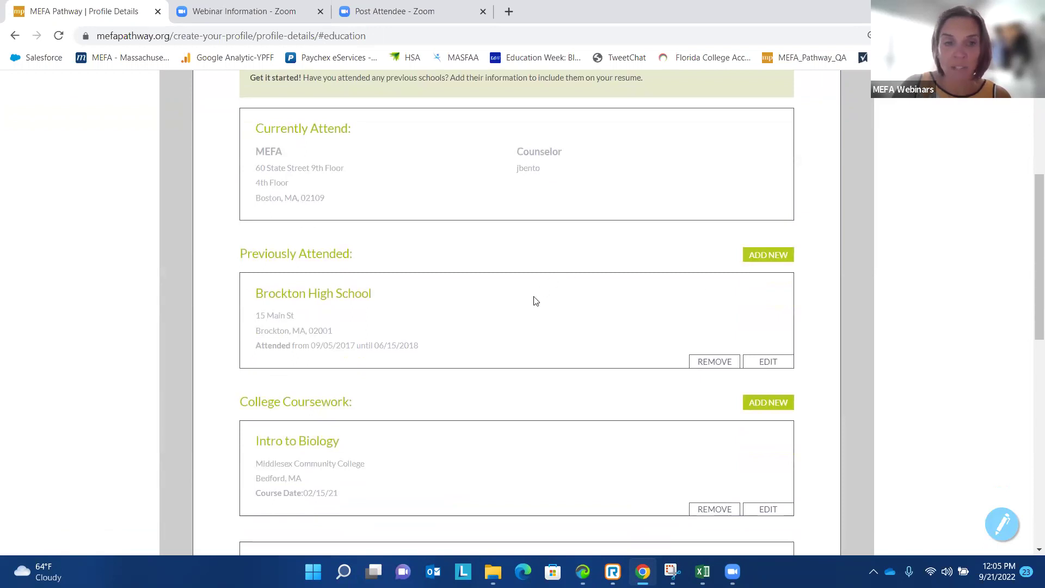
pyautogui.scroll(-4, 535, 301)
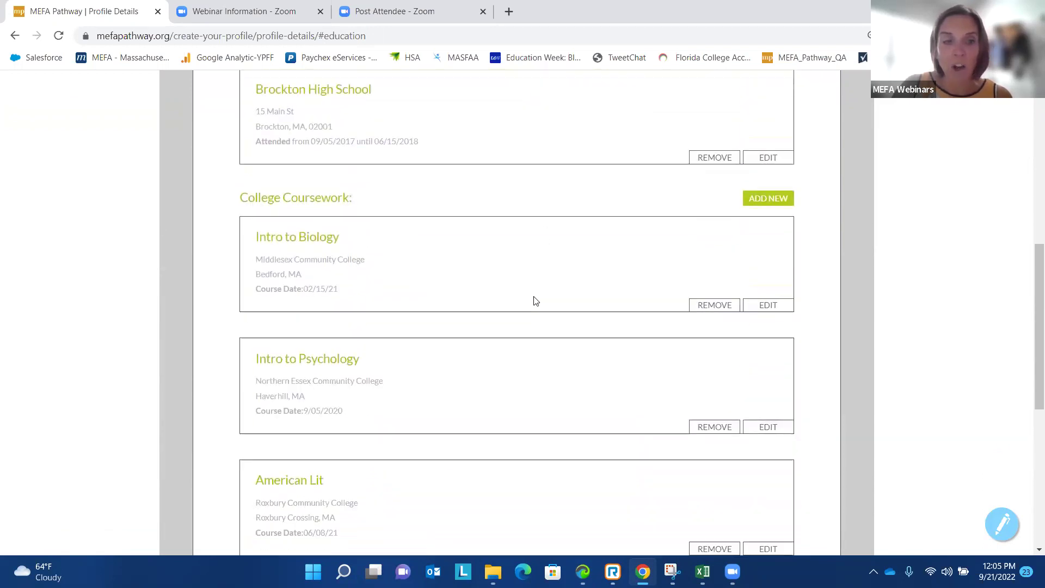
pyautogui.scroll(-1, 535, 301)
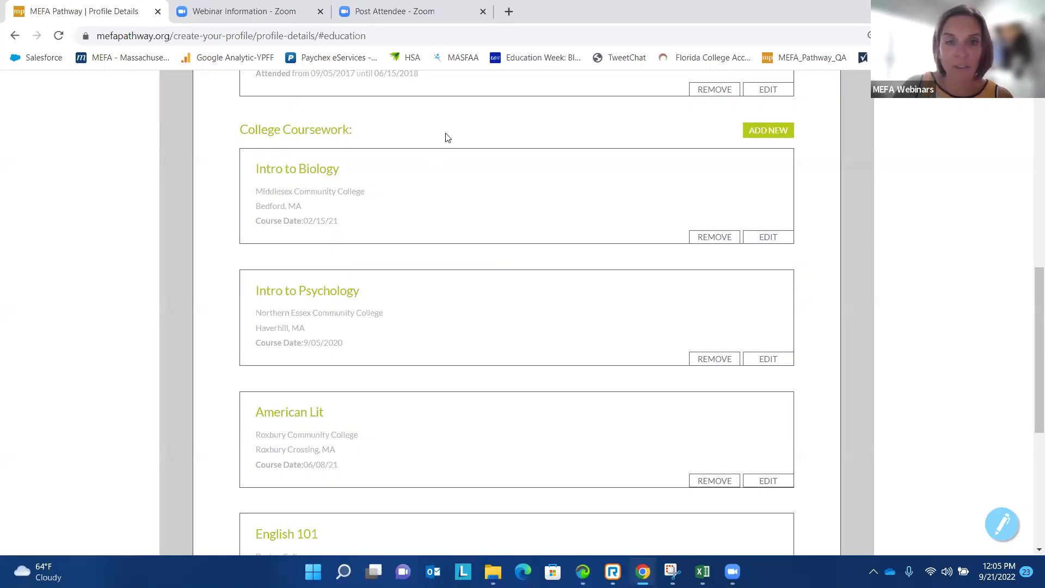
# Step: Start adding a new college course, browse the college list and look over the course fields
pyautogui.click(758, 132)
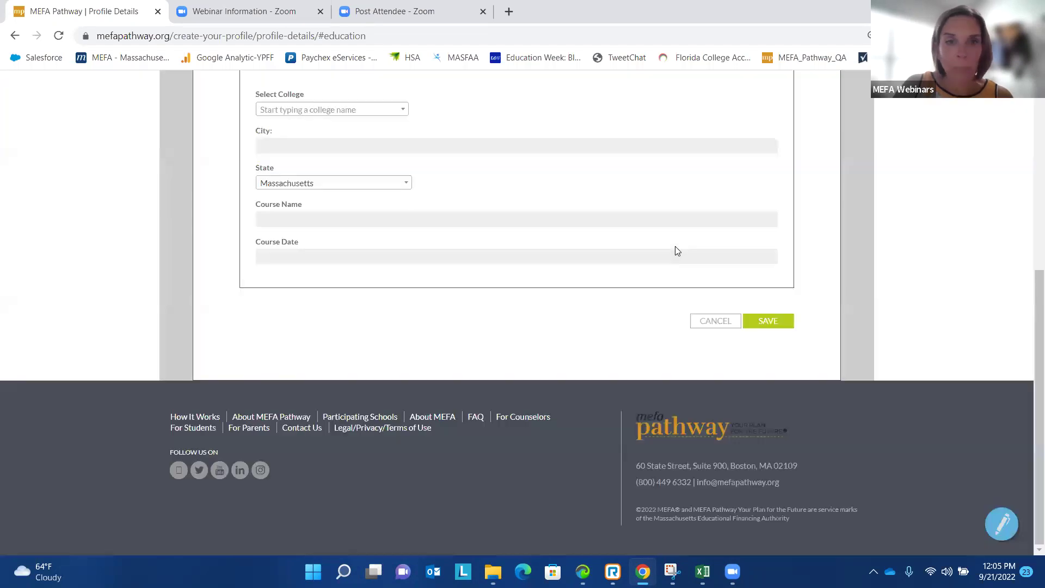
pyautogui.scroll(1, 528, 221)
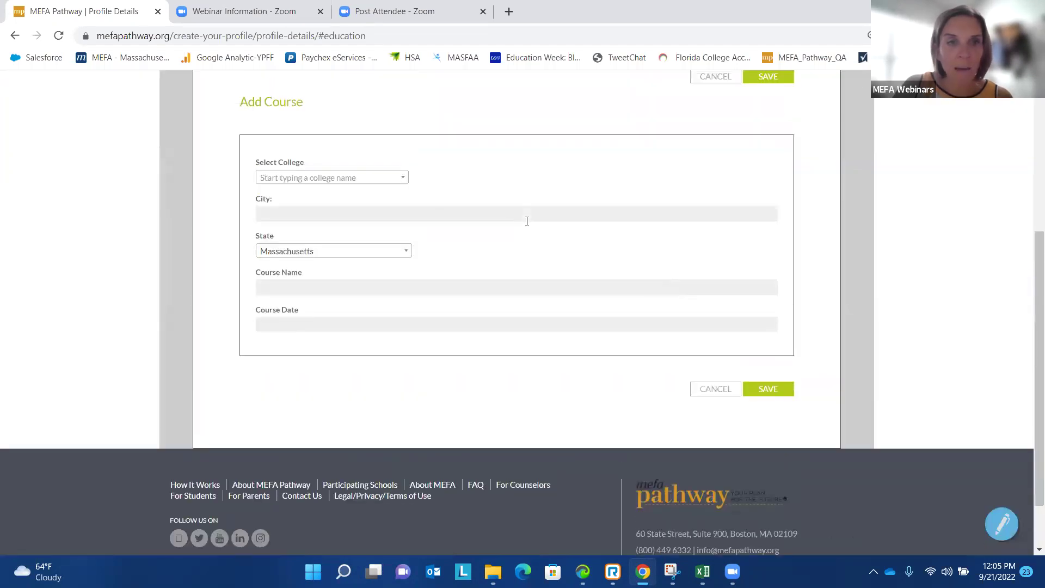
pyautogui.click(368, 181)
pyautogui.scroll(-4, 357, 239)
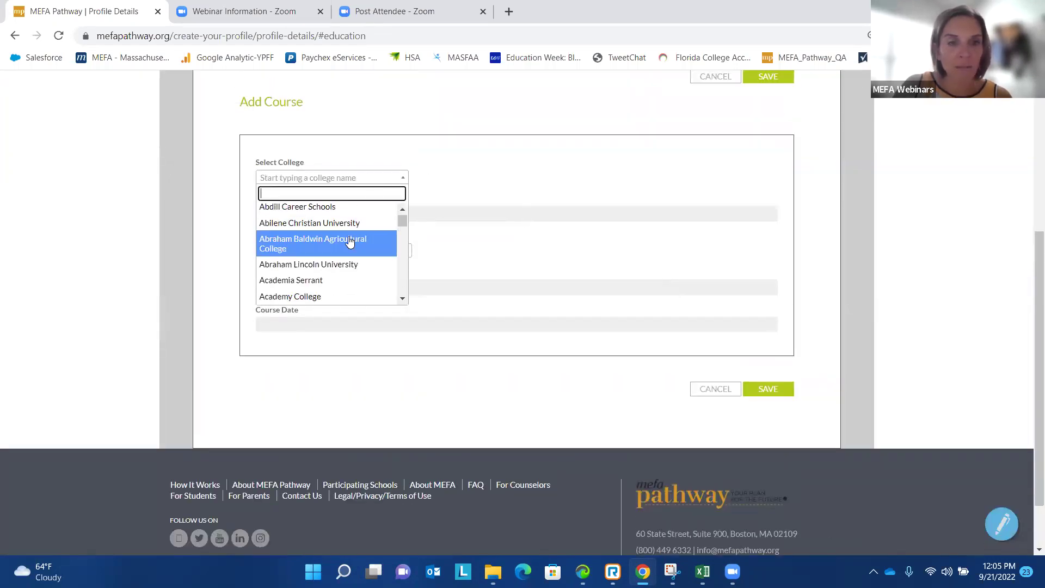
pyautogui.scroll(-3, 355, 239)
pyautogui.click(465, 164)
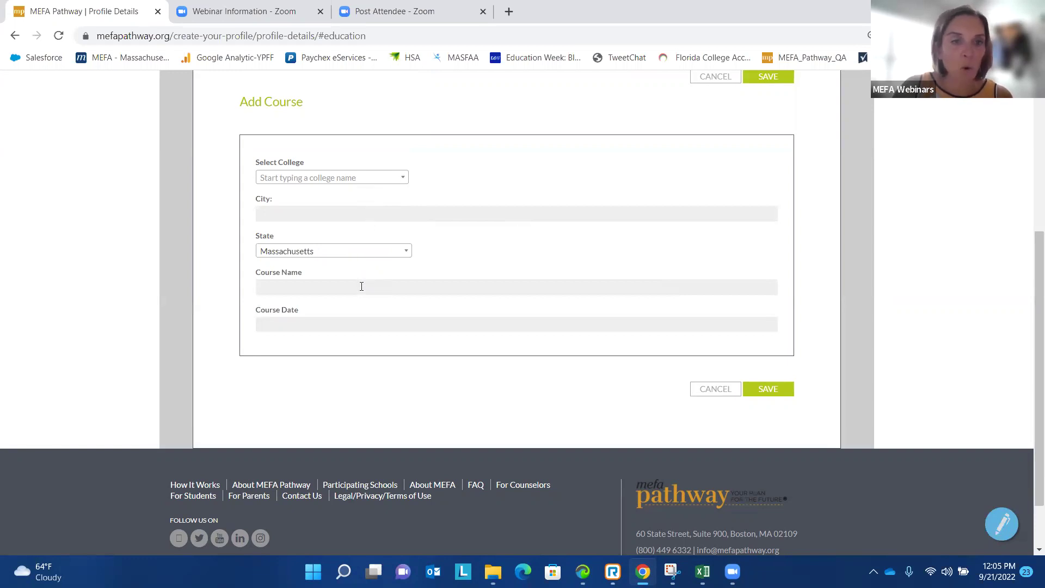
pyautogui.scroll(2, 675, 345)
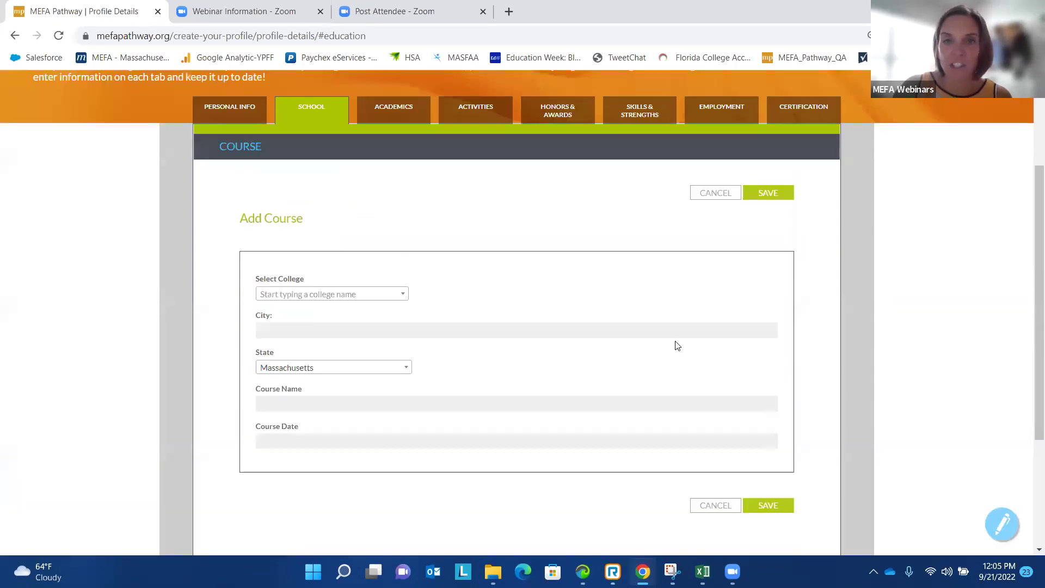
# Step: Leave the course form without saving and look through the complete School section
pyautogui.click(318, 126)
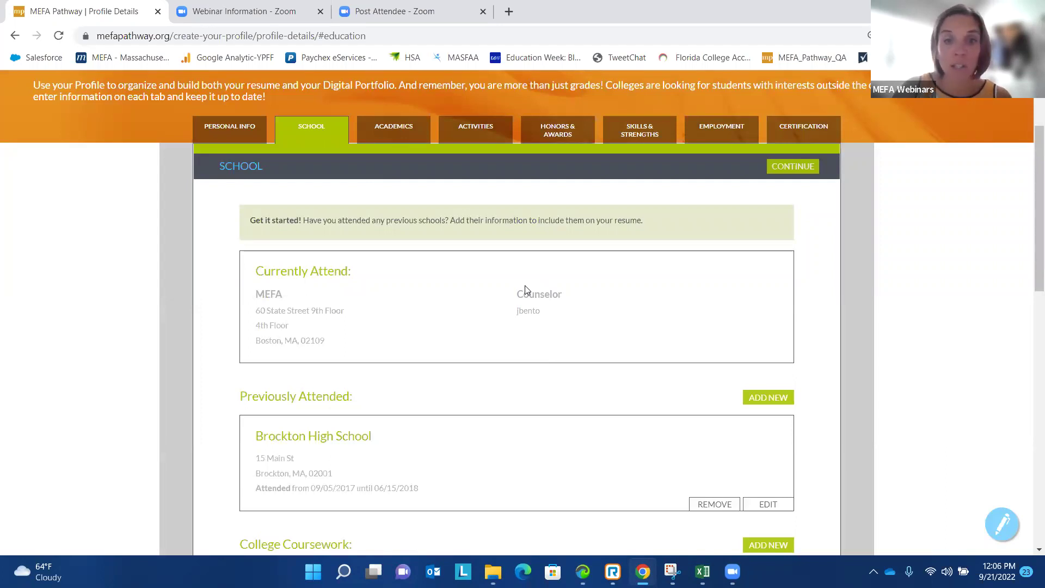
pyautogui.scroll(-9, 525, 285)
pyautogui.scroll(-1, 529, 285)
pyautogui.scroll(12, 528, 285)
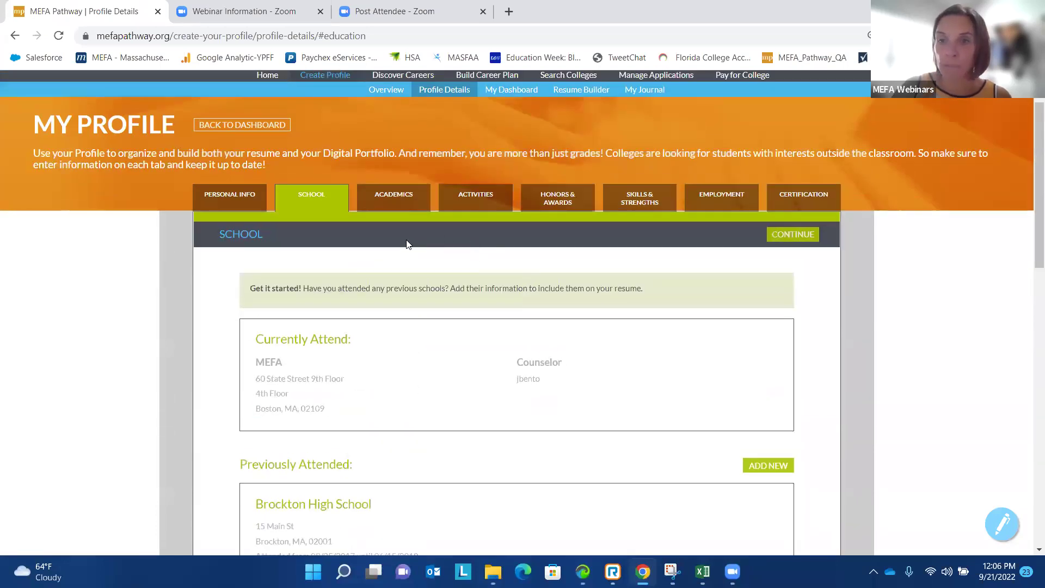
# Step: Open the Academics section and review the GPA details and the SAT, ACT and TOEFL scores
pyautogui.click(393, 197)
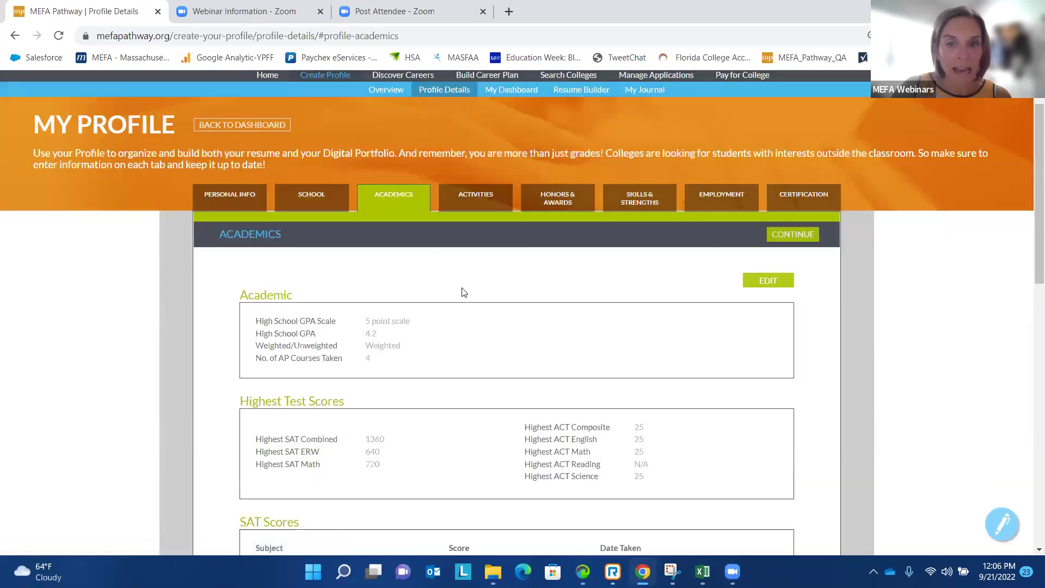
pyautogui.scroll(-1, 464, 292)
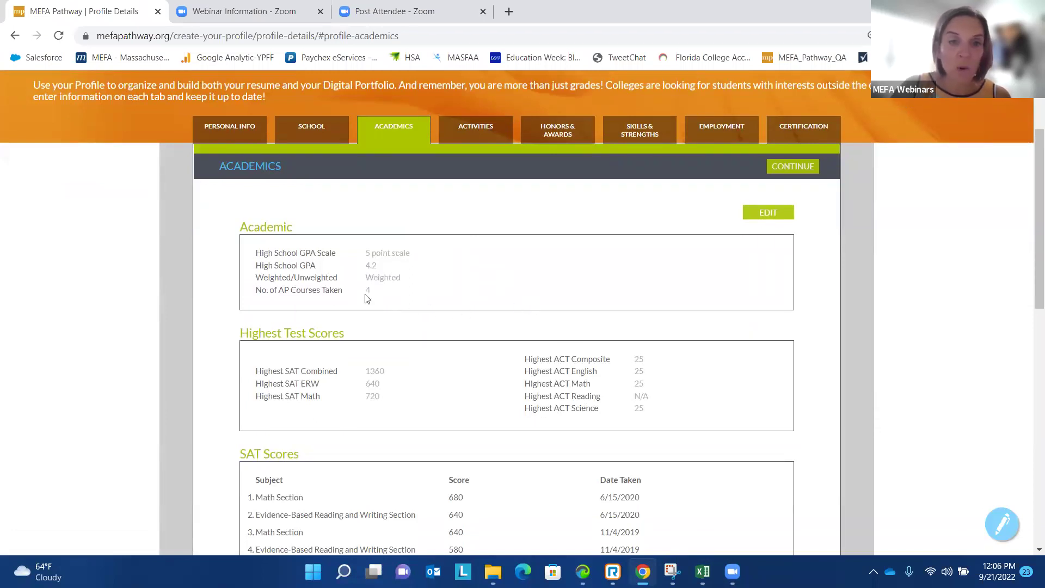
pyautogui.scroll(-1, 379, 299)
pyautogui.scroll(-1, 379, 299)
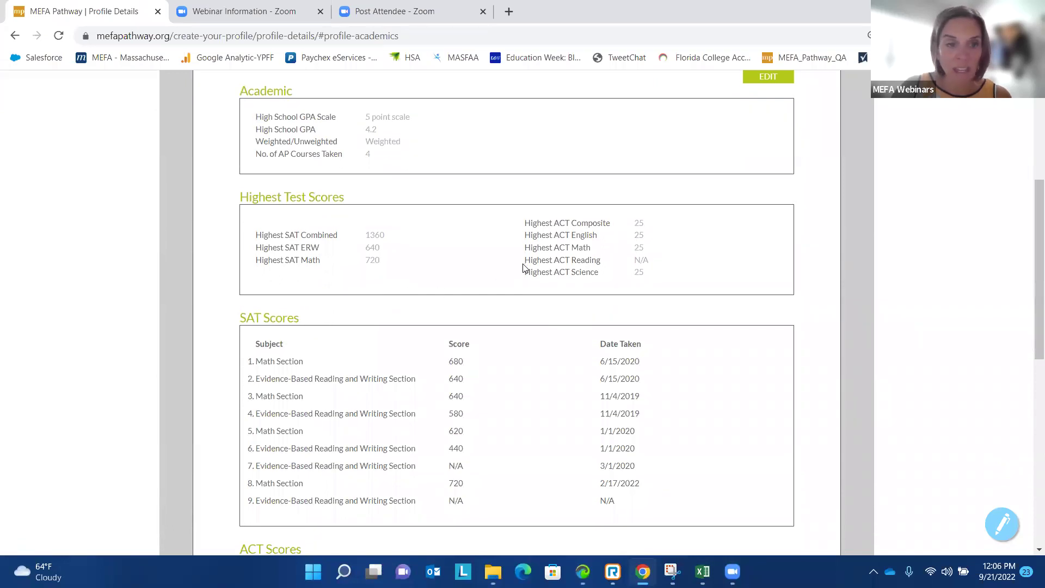
pyautogui.scroll(-1, 525, 268)
pyautogui.scroll(-3, 288, 272)
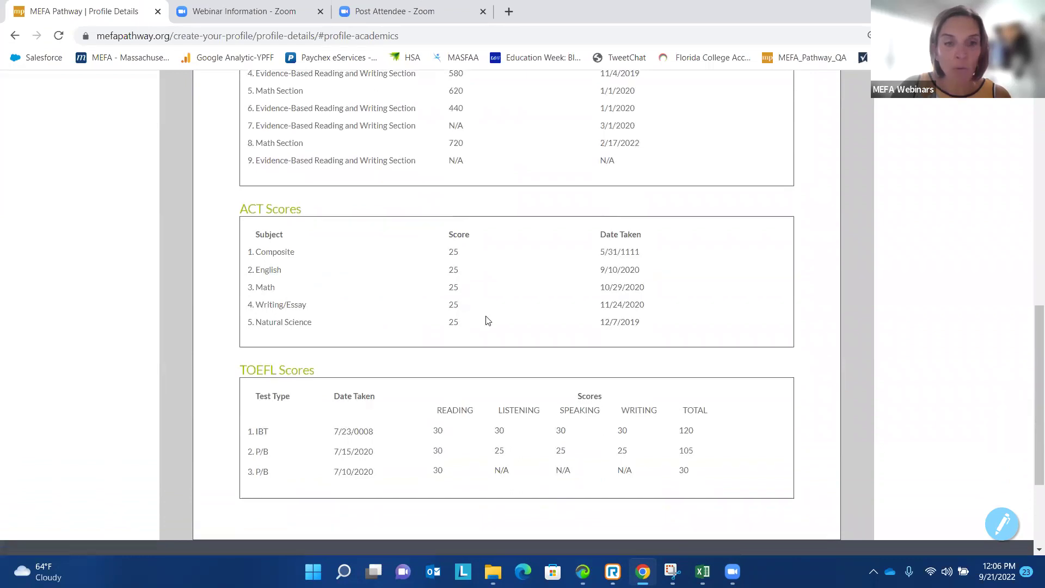
pyautogui.scroll(5, 490, 306)
pyautogui.scroll(3, 490, 306)
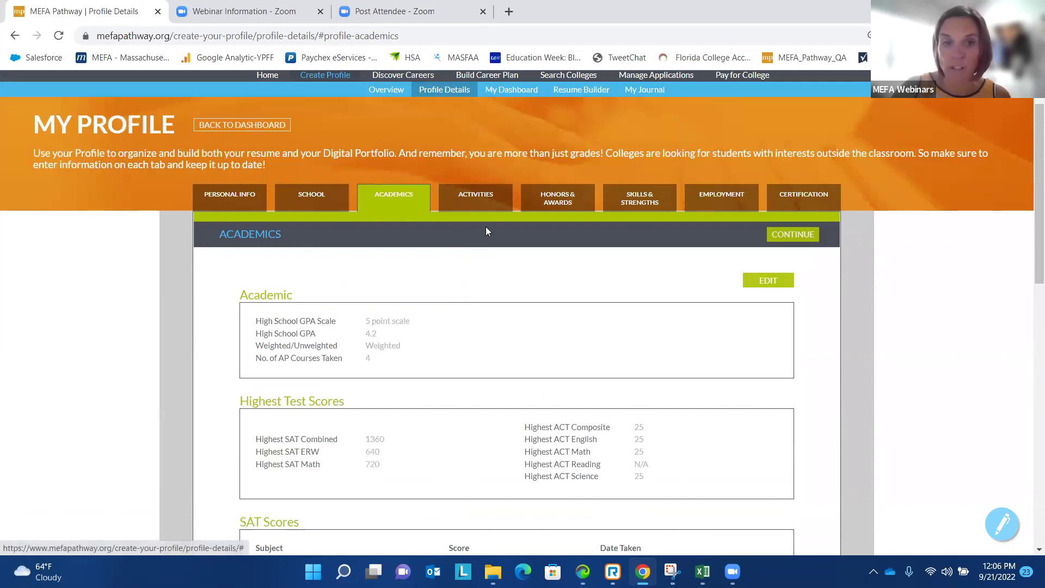
# Step: Open the Activities section and start a new activity with the type Community Service (Volunteer)
pyautogui.click(473, 197)
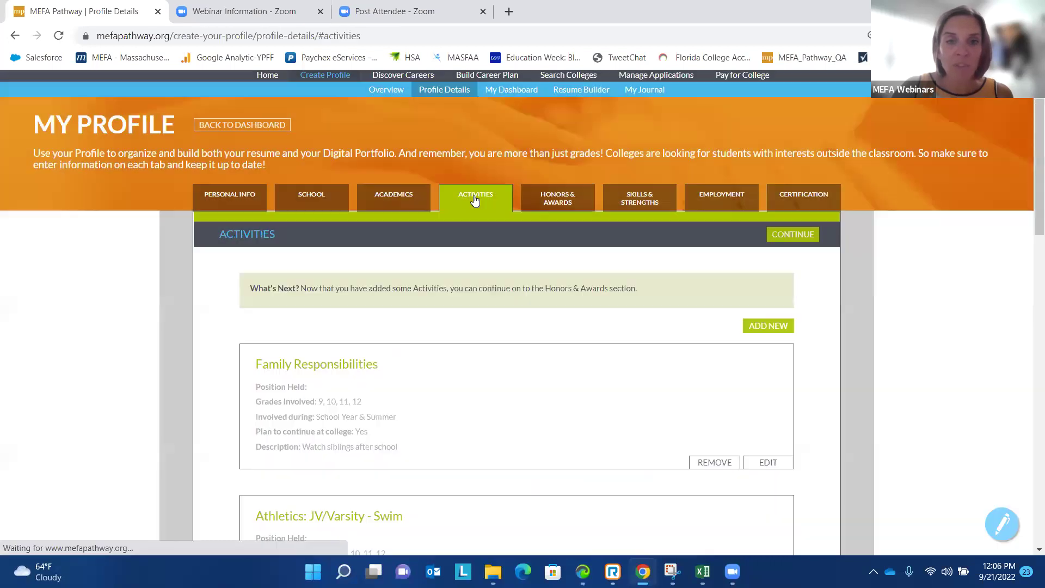
pyautogui.click(757, 325)
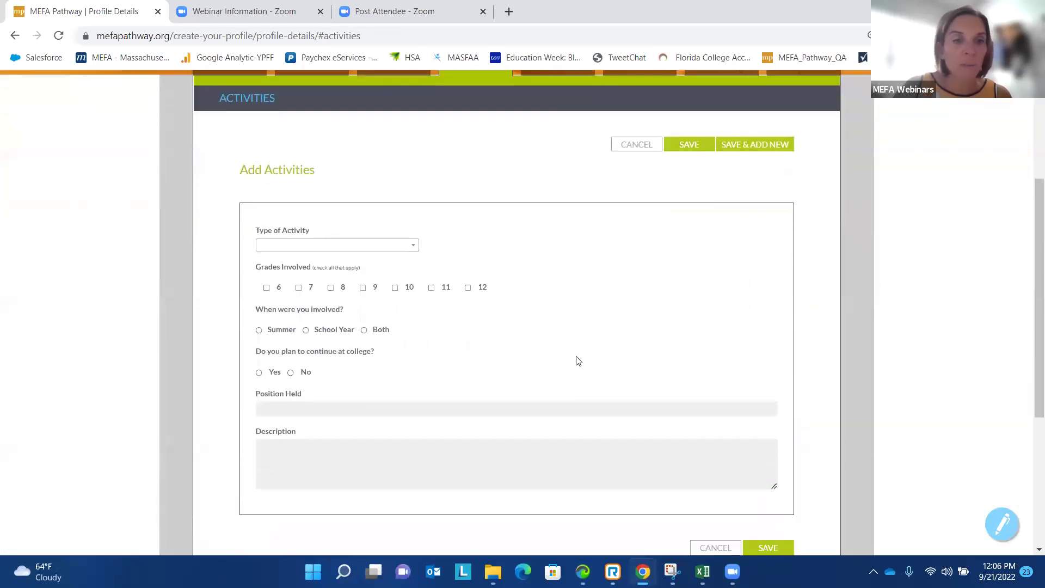
pyautogui.scroll(-1, 457, 300)
pyautogui.click(374, 180)
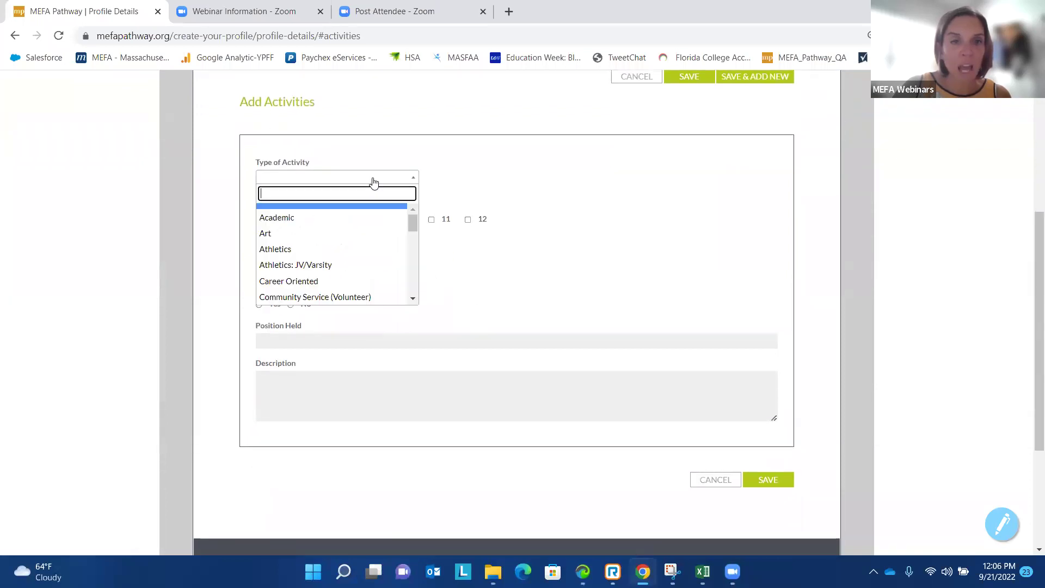
pyautogui.click(372, 297)
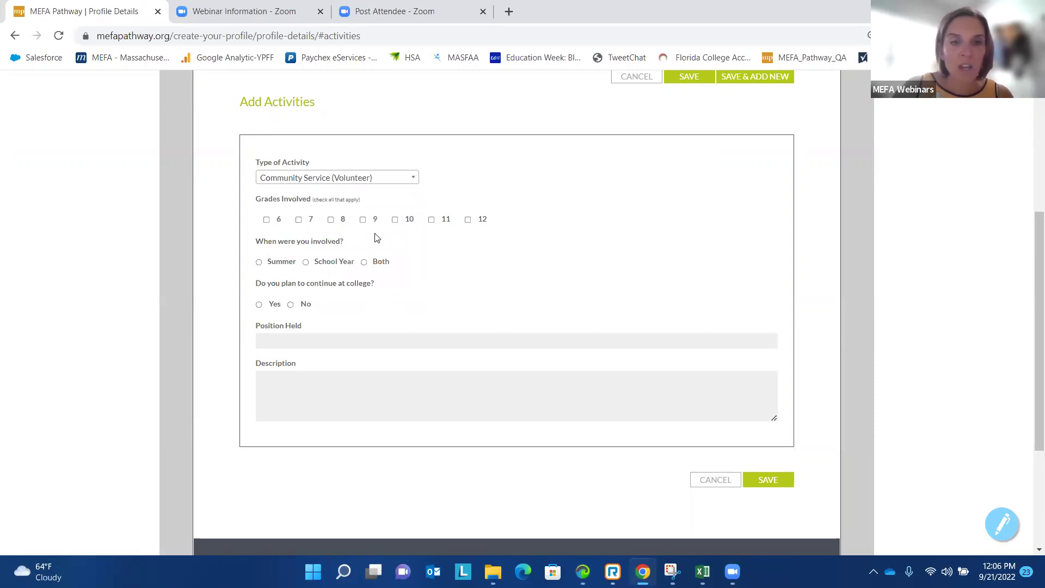
# Step: Mark the activity for grades 9, 10 and 11, during the School Year, with No for continuing at college
pyautogui.click(364, 219)
pyautogui.click(395, 219)
pyautogui.click(433, 220)
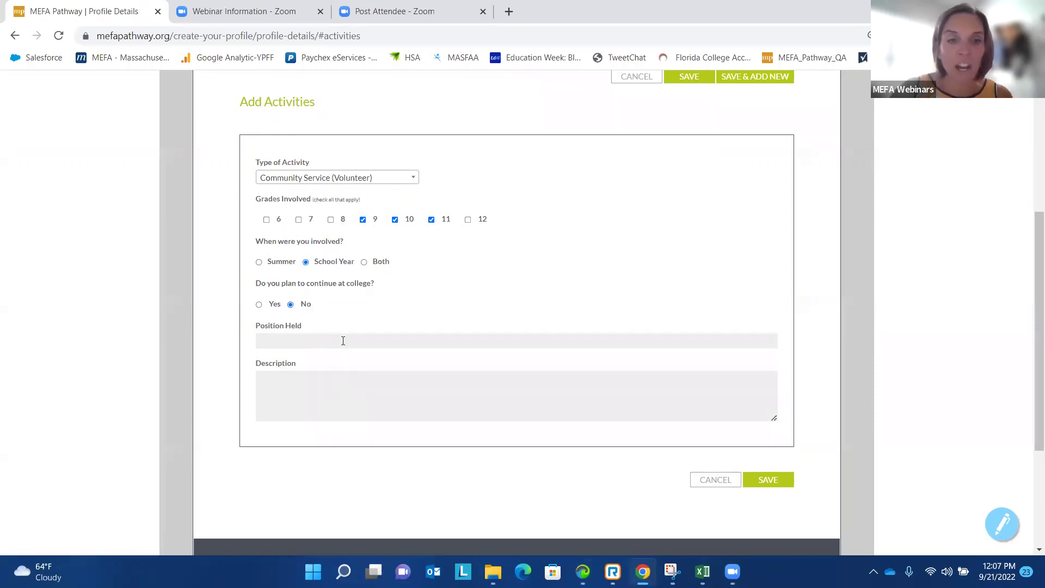
pyautogui.click(376, 341)
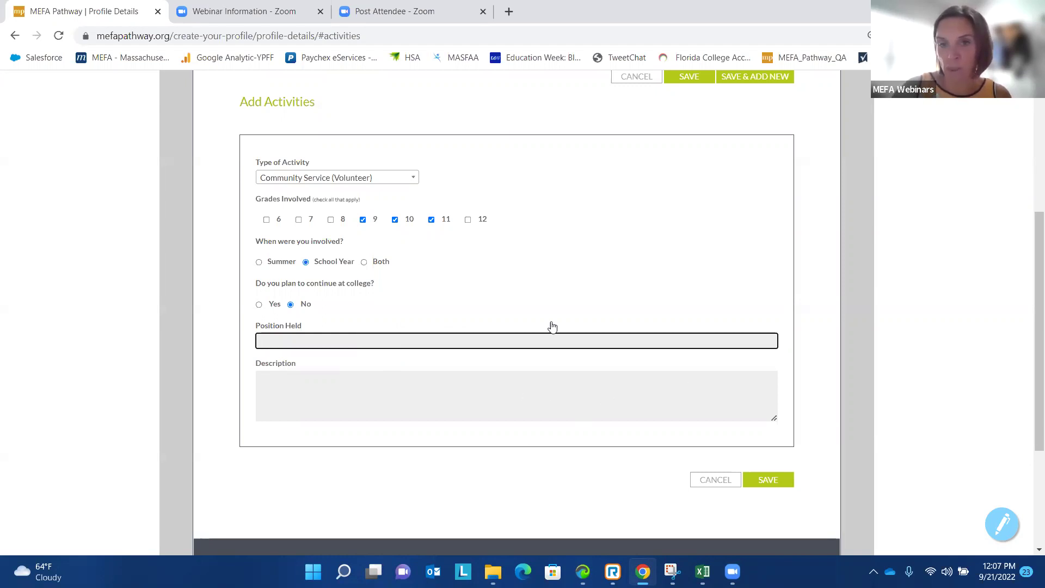
# Step: Leave the new activity form without saving and look through the full list of recorded activities
pyautogui.scroll(1, 602, 373)
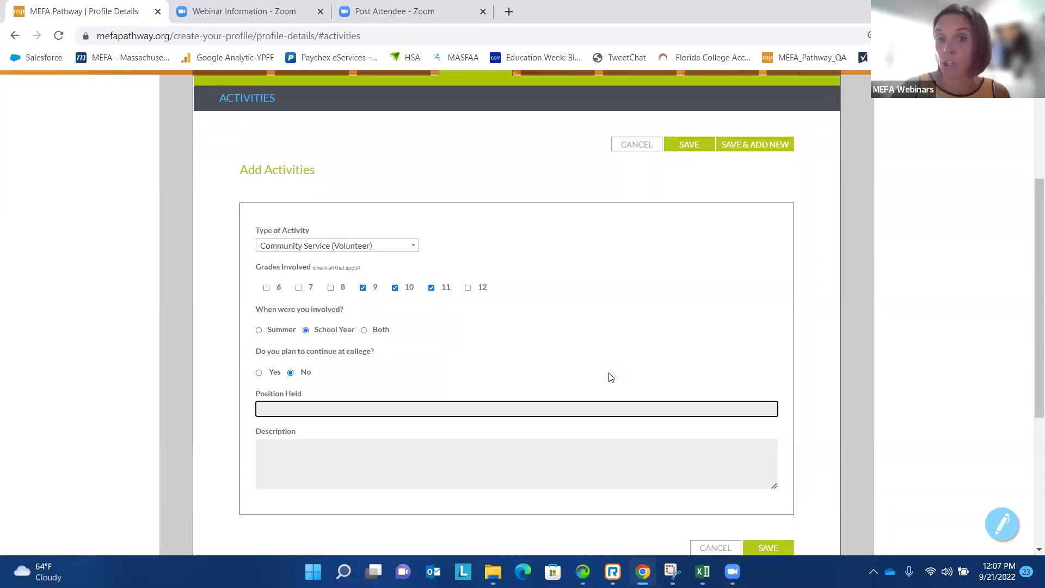
pyautogui.scroll(2, 624, 360)
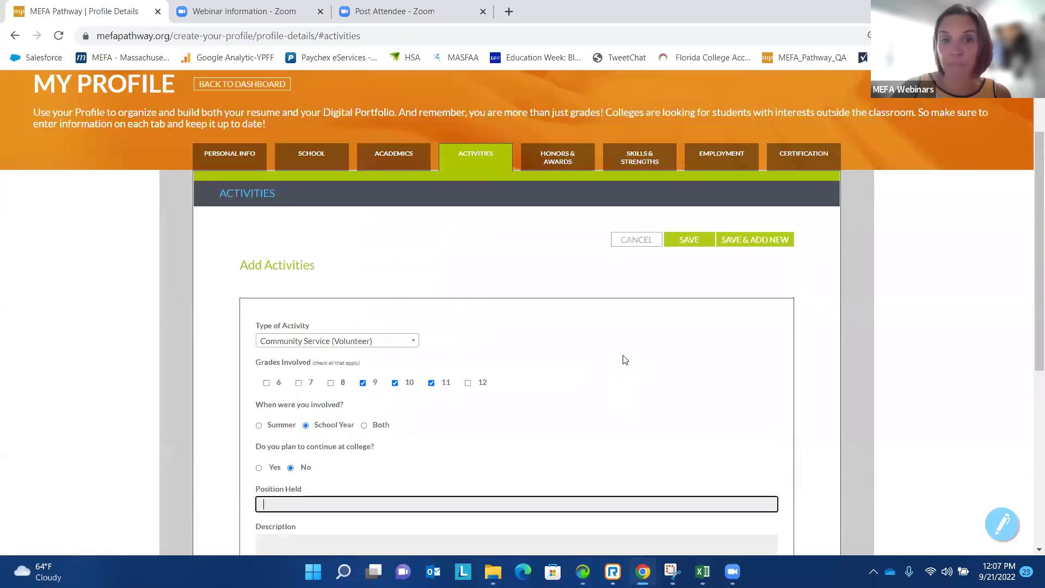
pyautogui.scroll(1, 625, 360)
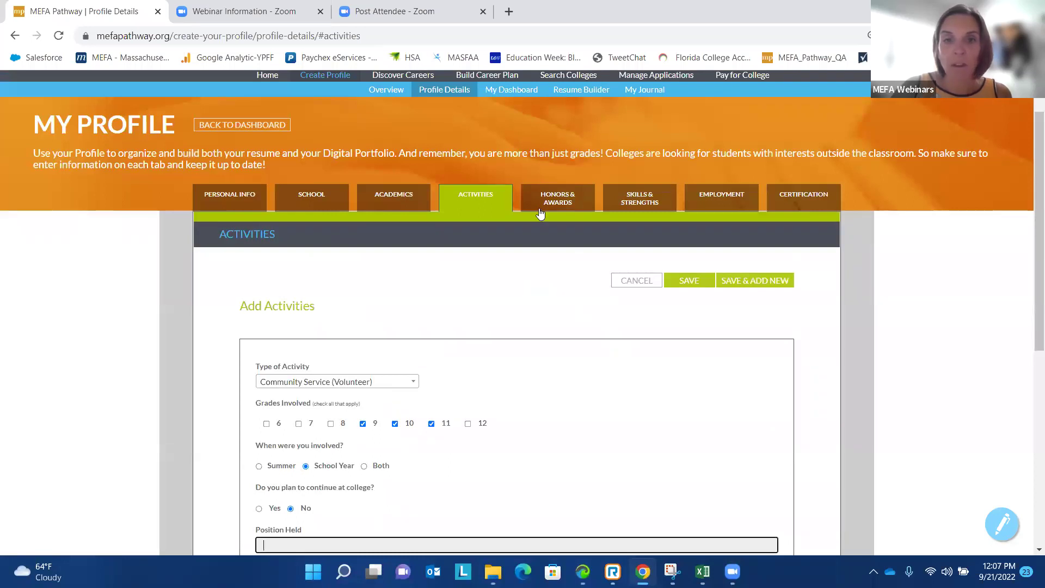
pyautogui.click(487, 189)
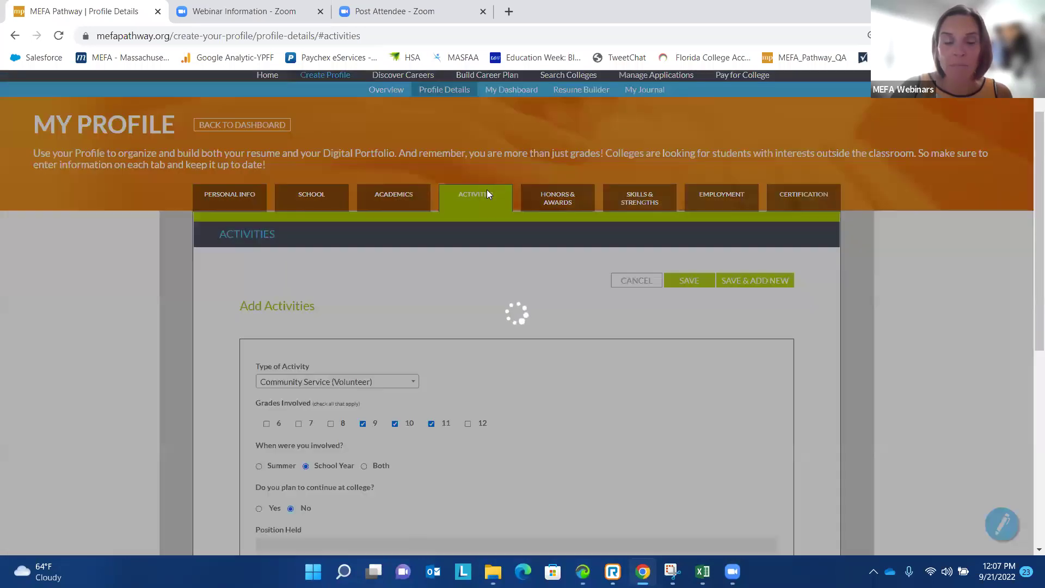
pyautogui.scroll(-8, 572, 310)
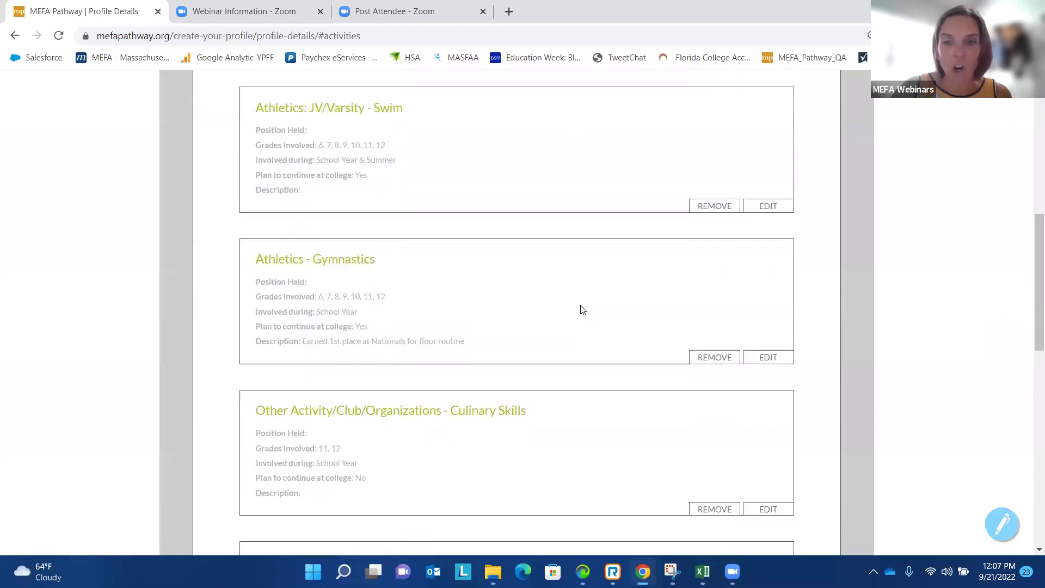
pyautogui.scroll(-8, 582, 309)
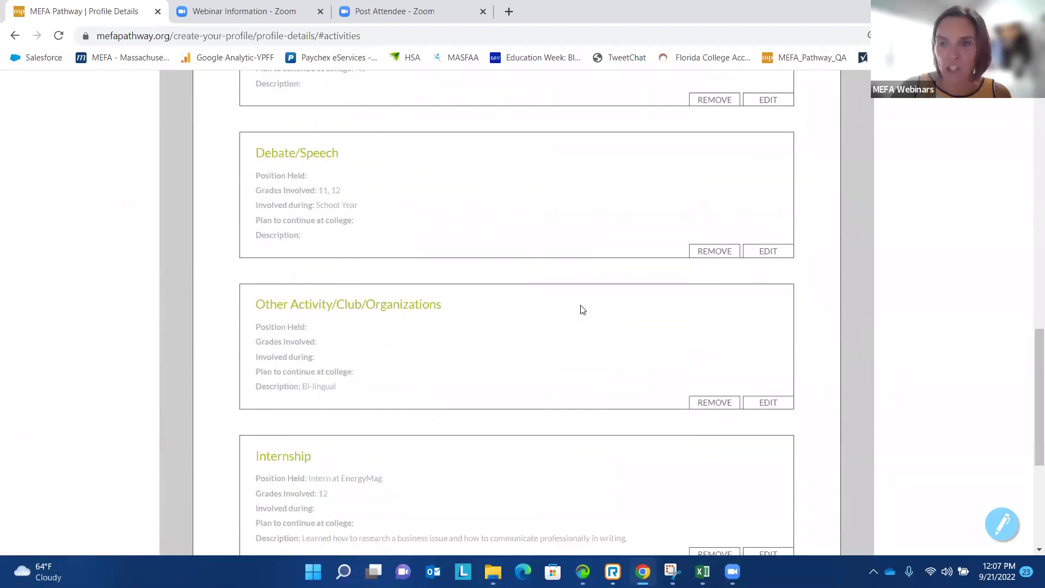
pyautogui.scroll(-3, 582, 309)
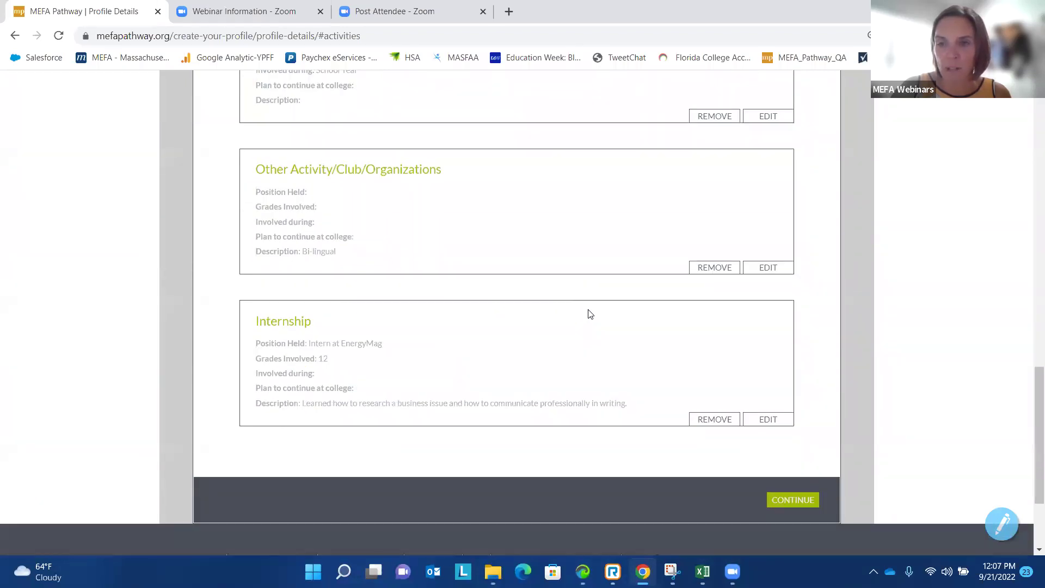
pyautogui.scroll(15, 591, 314)
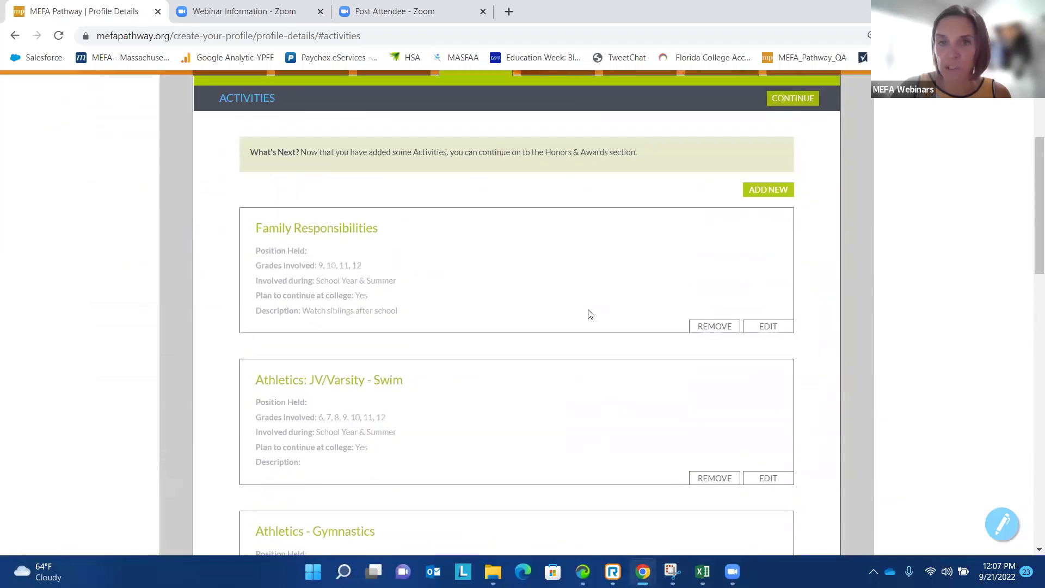
pyautogui.scroll(3, 591, 314)
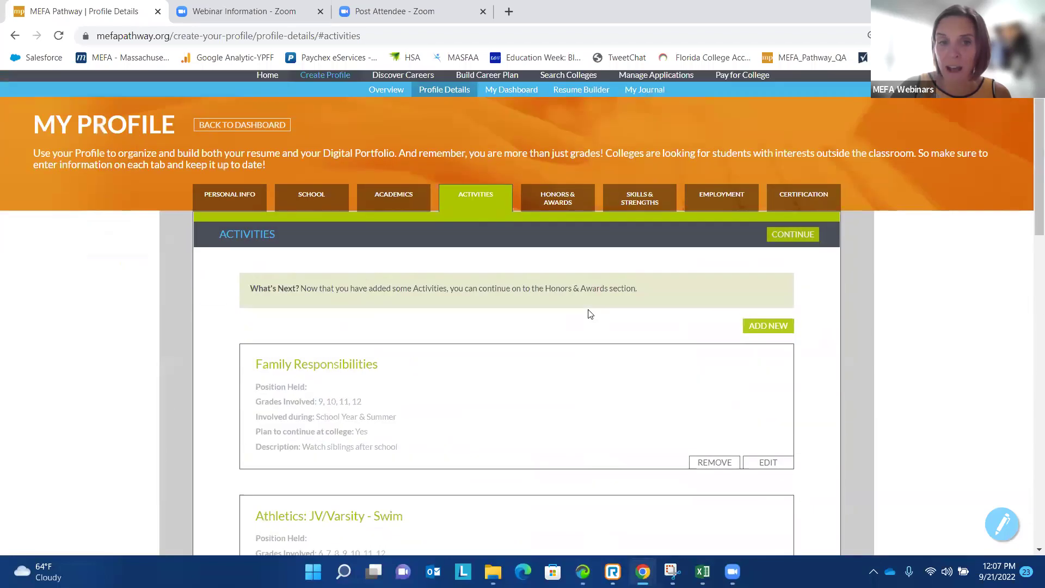
# Step: Open the Honors & Awards section of the profile and review the listed awards
pyautogui.click(558, 198)
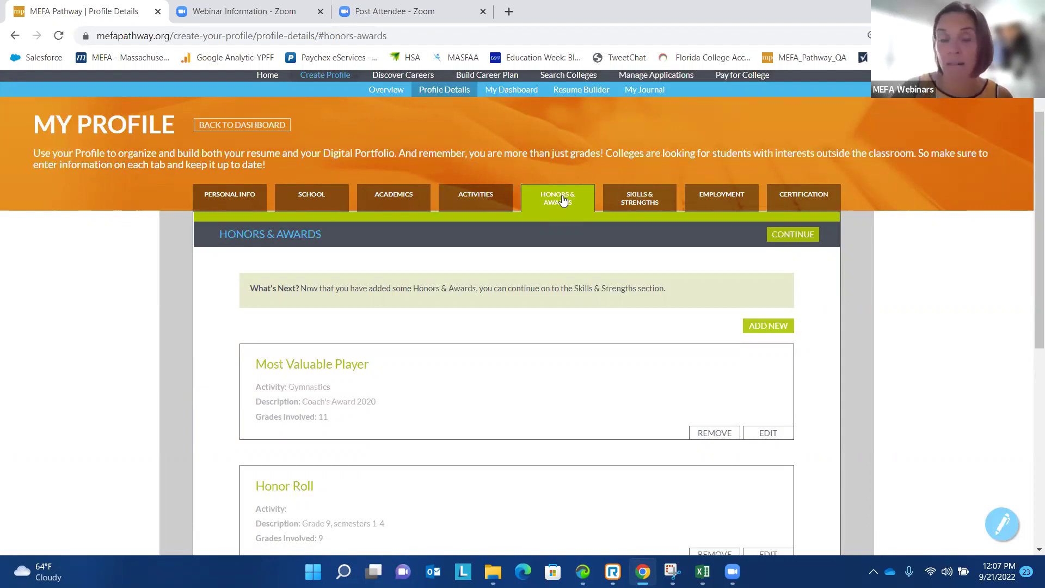
pyautogui.scroll(-1, 575, 197)
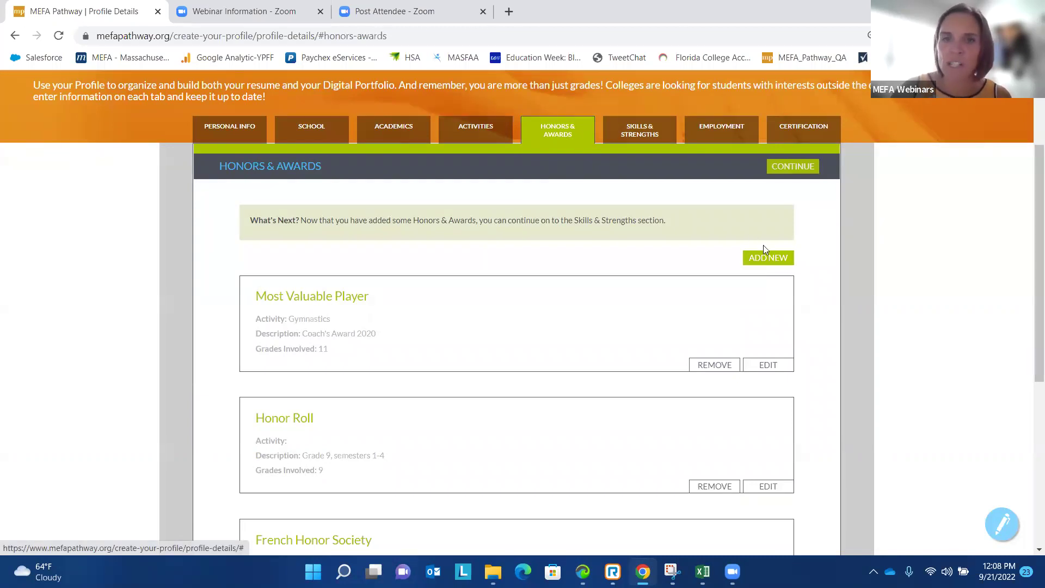
# Step: Open the Skills & Strengths section, review the skills and technology skills, and view the list of skills available to add
pyautogui.click(636, 126)
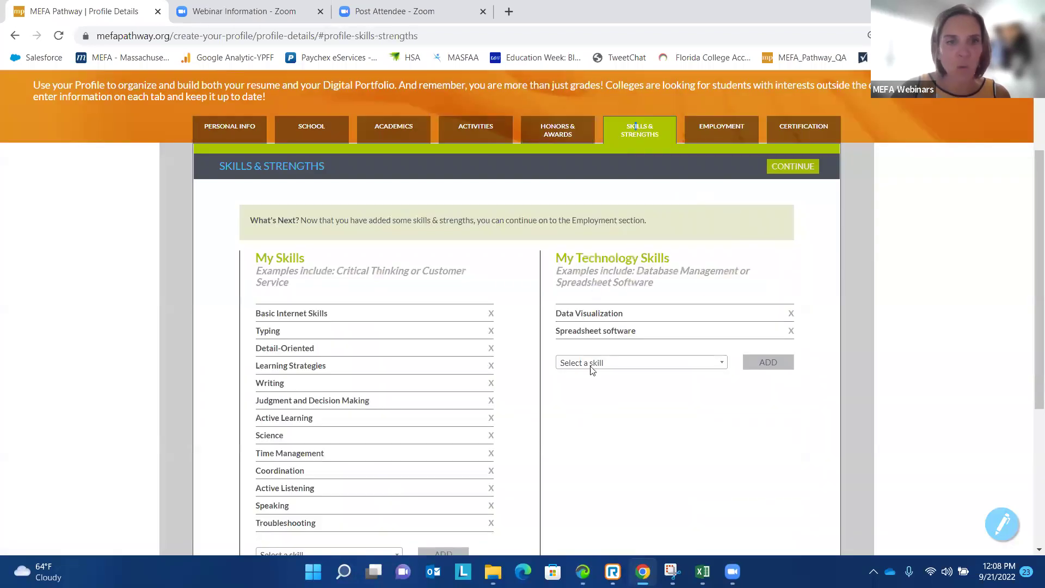
pyautogui.scroll(-1, 602, 420)
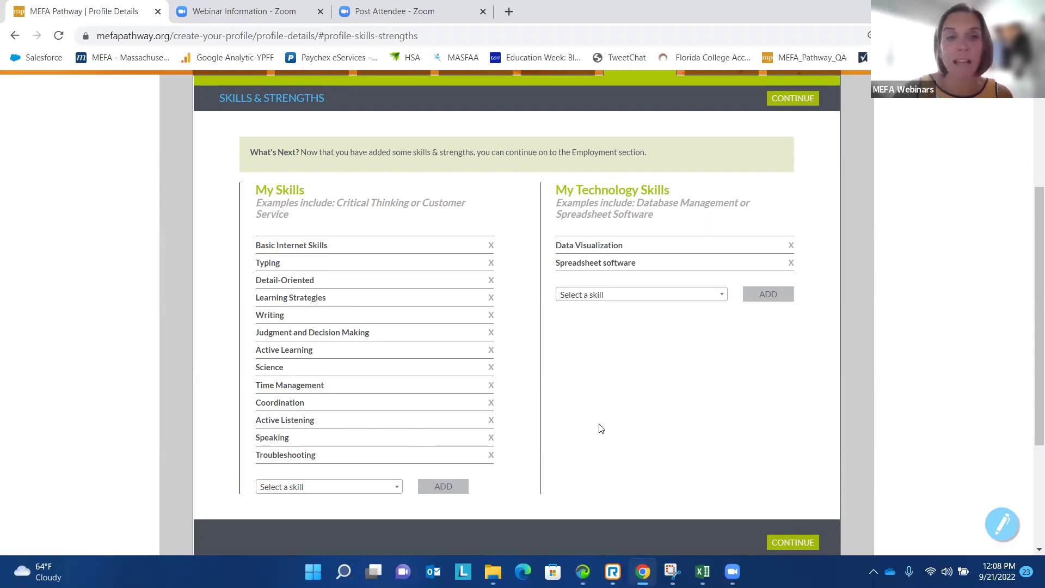
pyautogui.scroll(1, 601, 429)
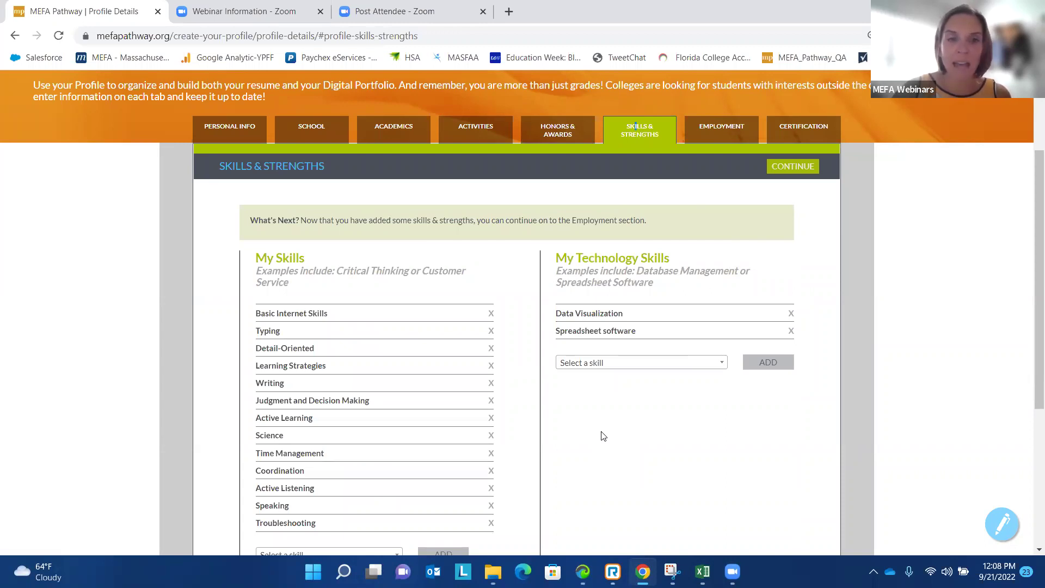
pyautogui.scroll(-1, 603, 436)
pyautogui.scroll(-1, 603, 436)
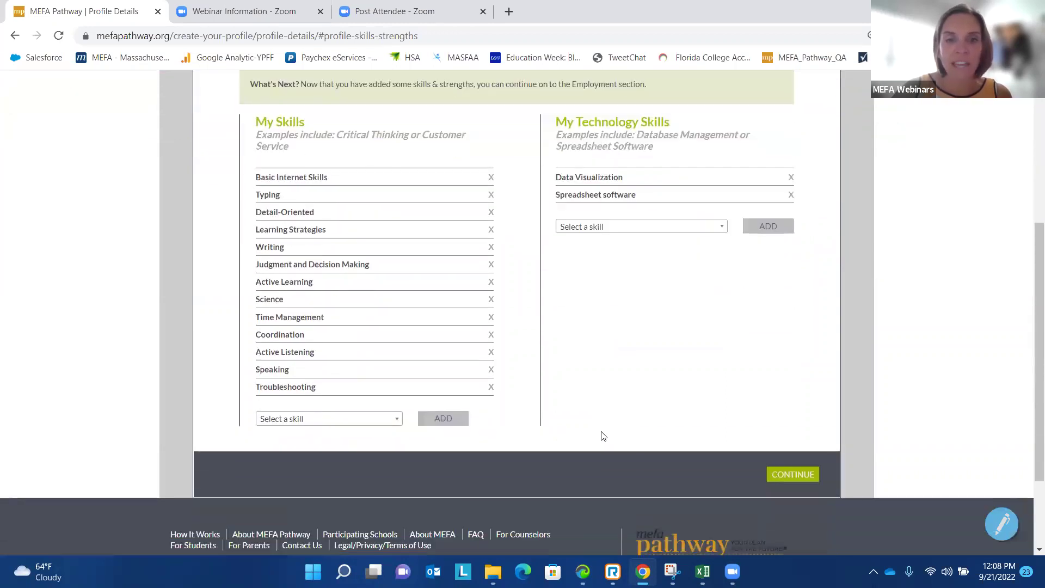
pyautogui.click(334, 420)
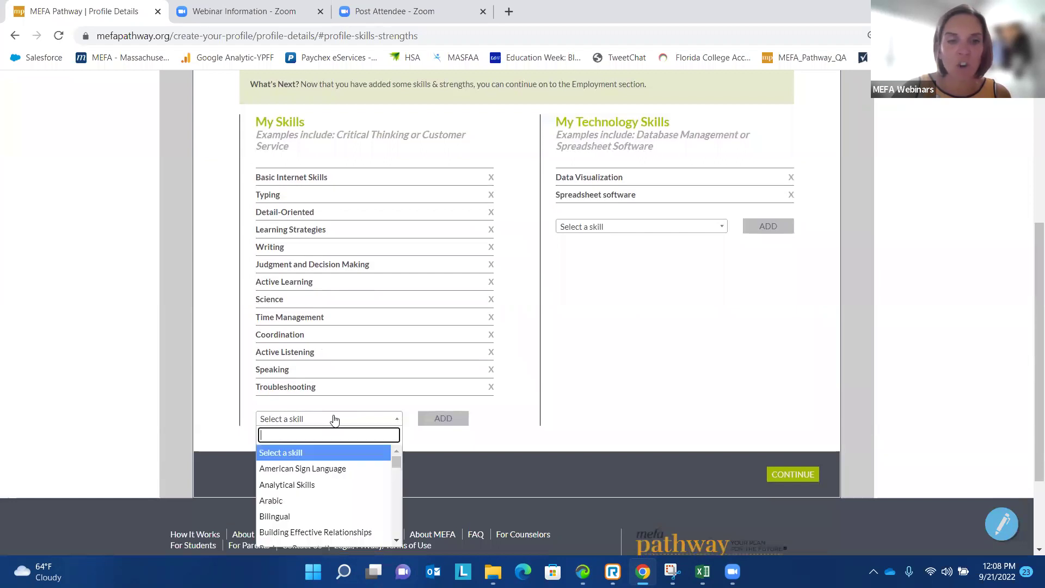
pyautogui.click(719, 333)
pyautogui.scroll(2, 719, 333)
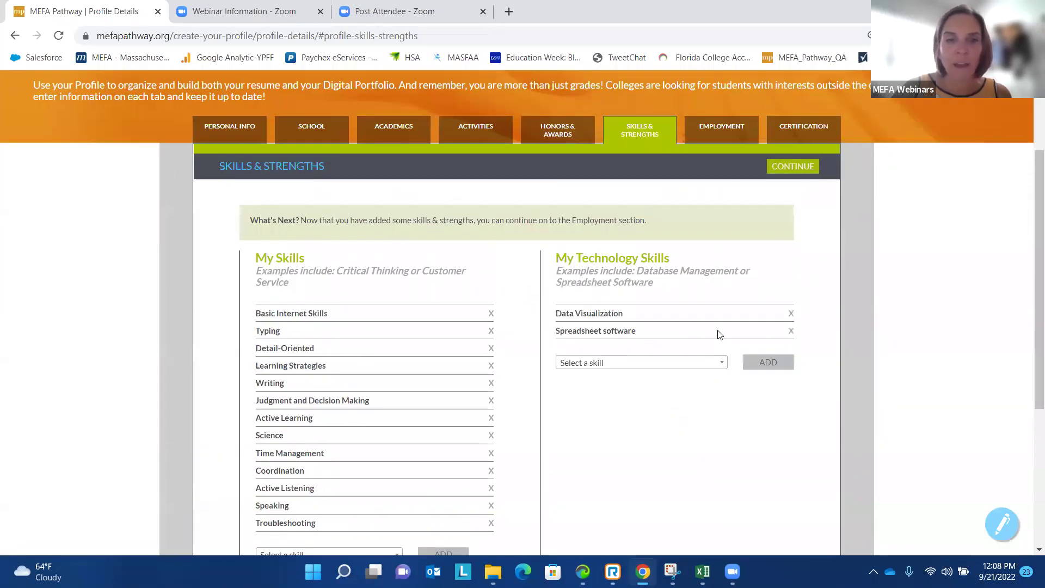
# Step: Open the Employment section and look through all the job and internship entries
pyautogui.click(731, 127)
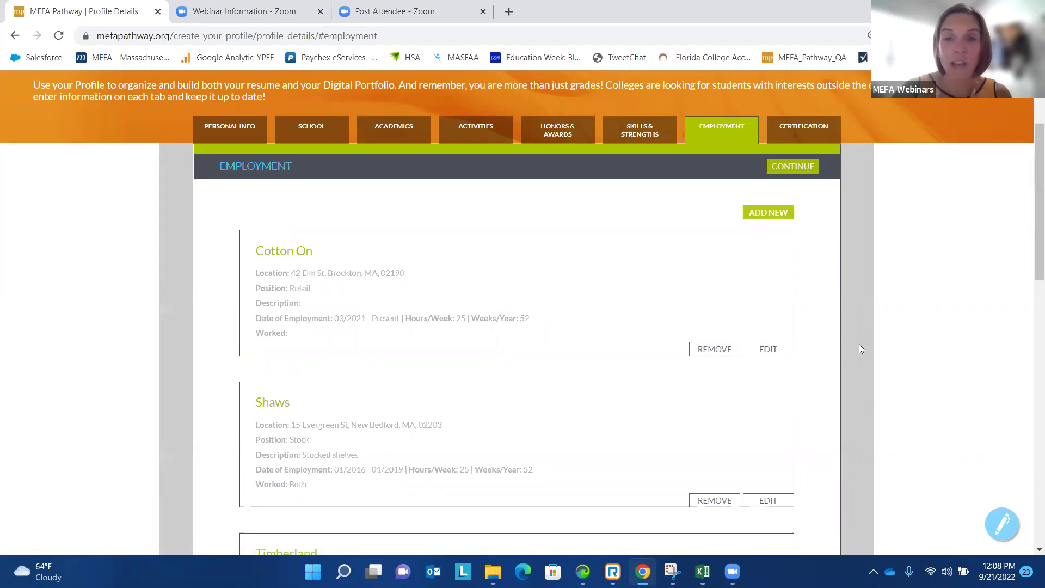
pyautogui.scroll(-1, 860, 348)
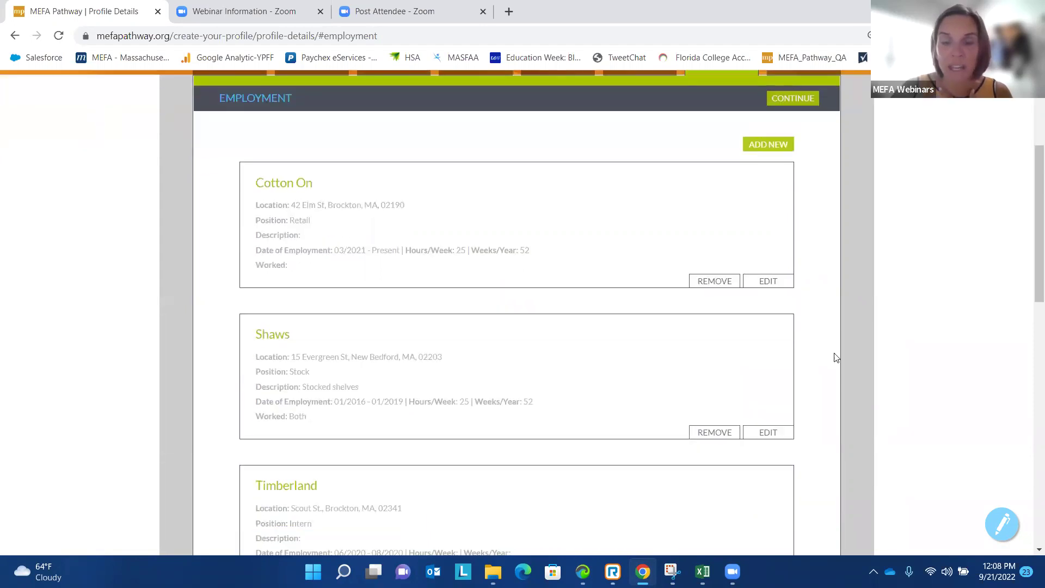
pyautogui.scroll(-4, 695, 310)
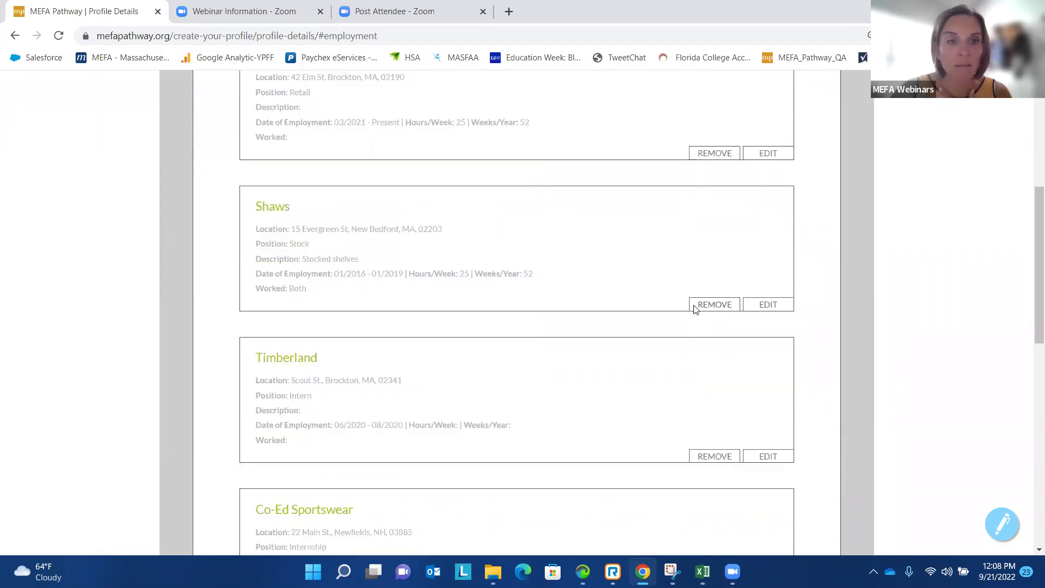
pyautogui.scroll(-4, 694, 310)
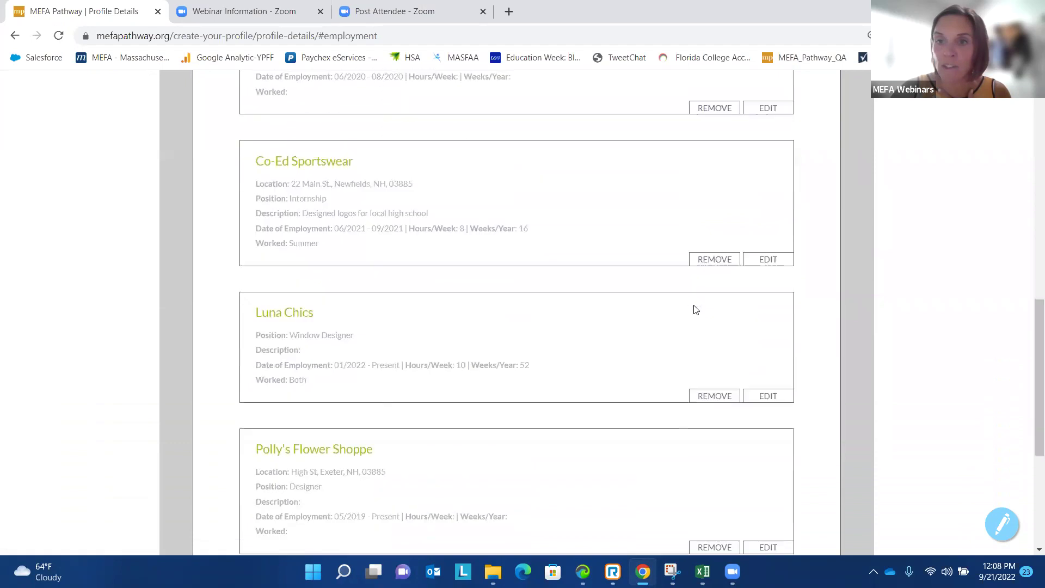
pyautogui.scroll(7, 695, 309)
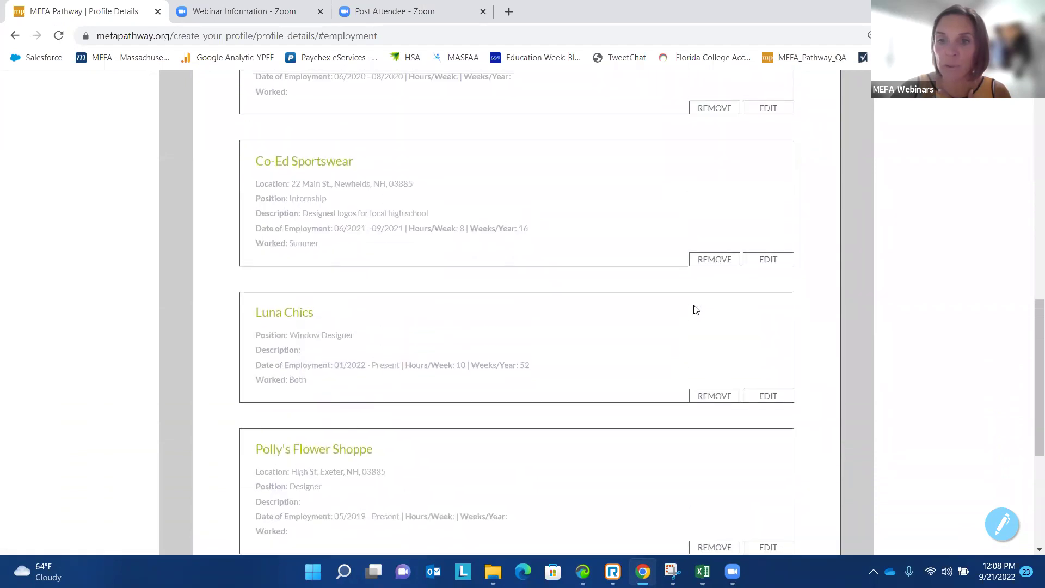
pyautogui.scroll(3, 695, 310)
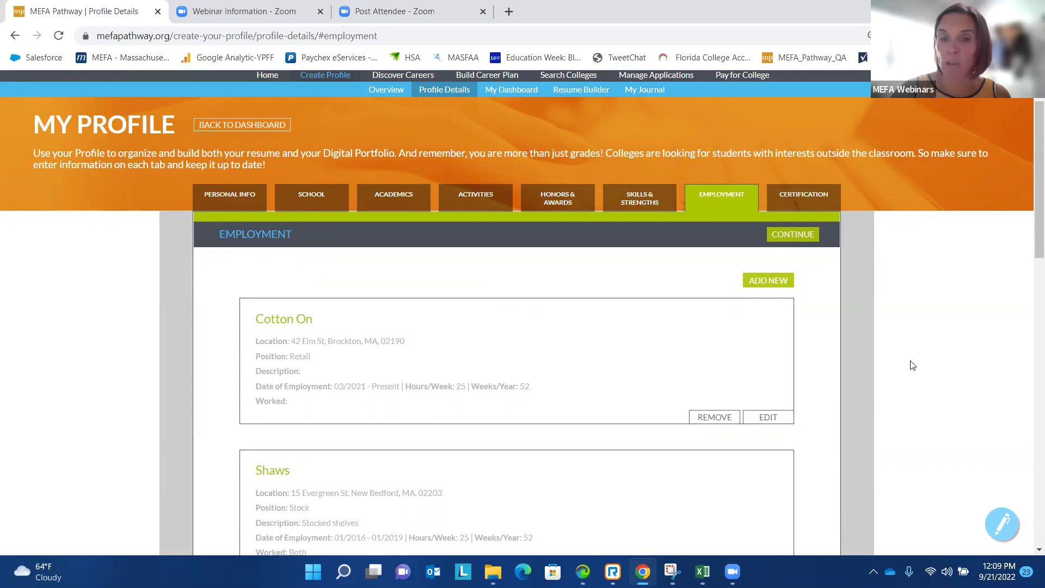
# Step: Open the Certification section and review the listed certifications with their issuing organizations and dates
pyautogui.click(819, 195)
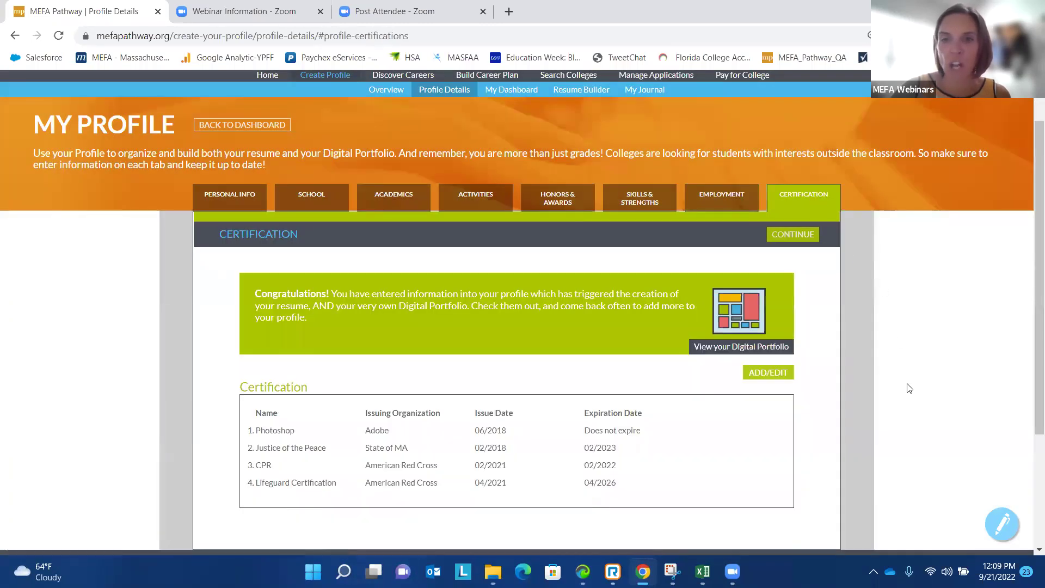
pyautogui.scroll(-3, 910, 388)
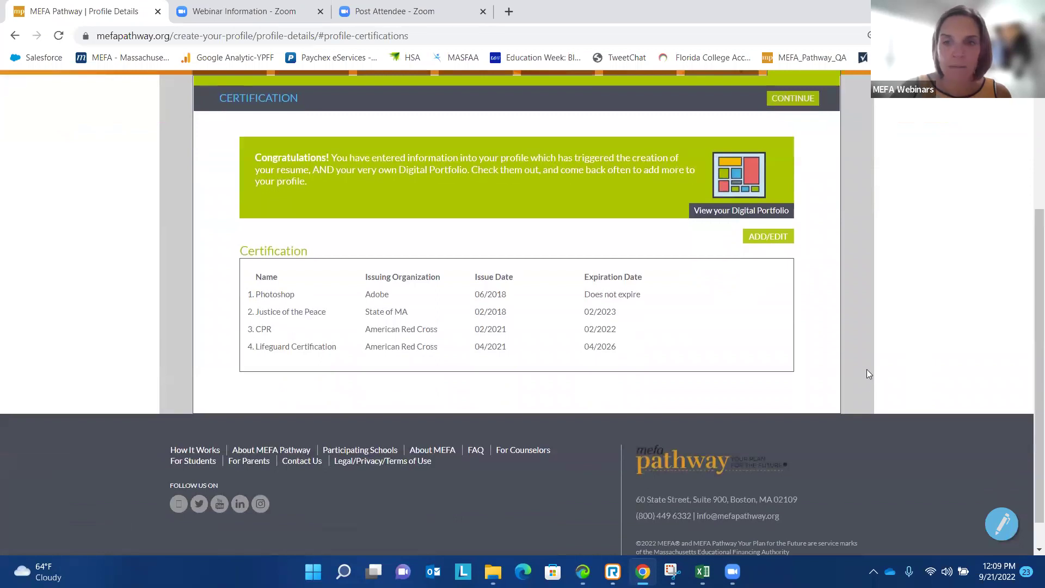